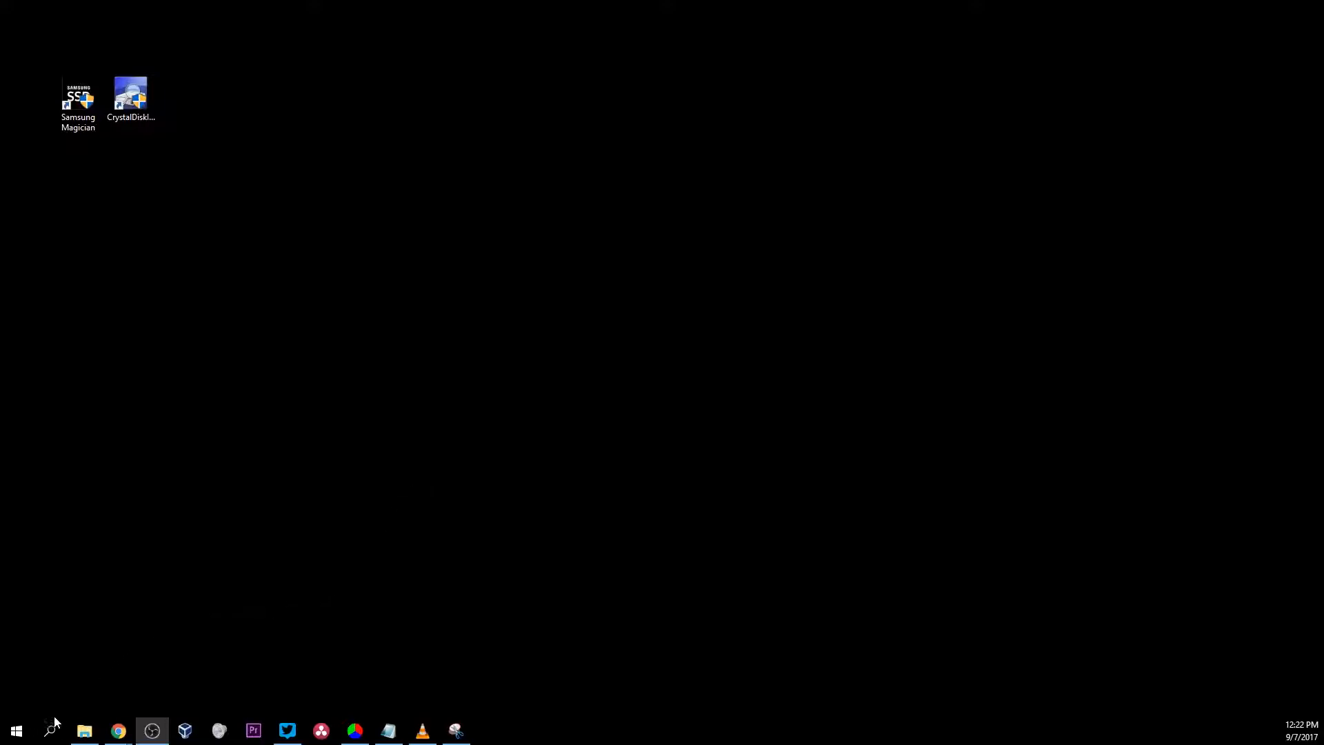
Open the properties of Local Disk (E:) from This PC.
left_click(85, 731)
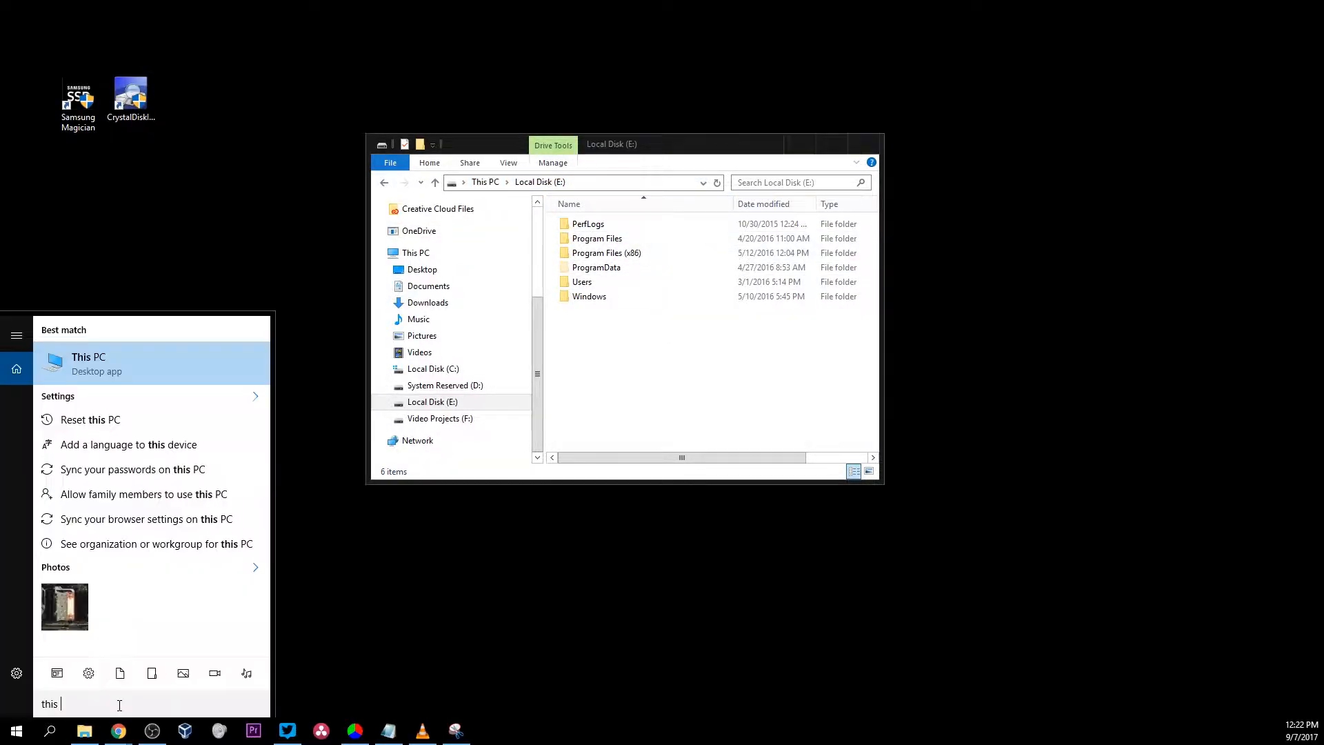
left_click(97, 345)
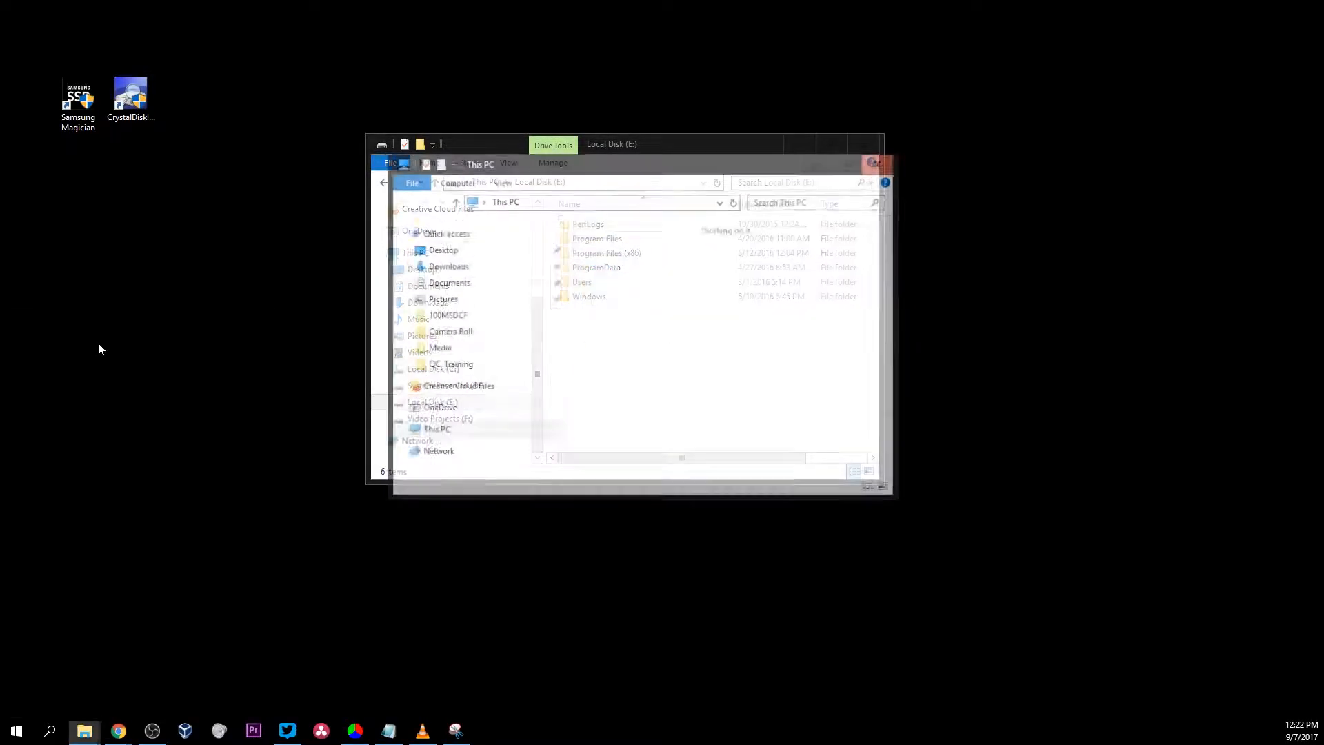
scroll(494, 350, "down", 1)
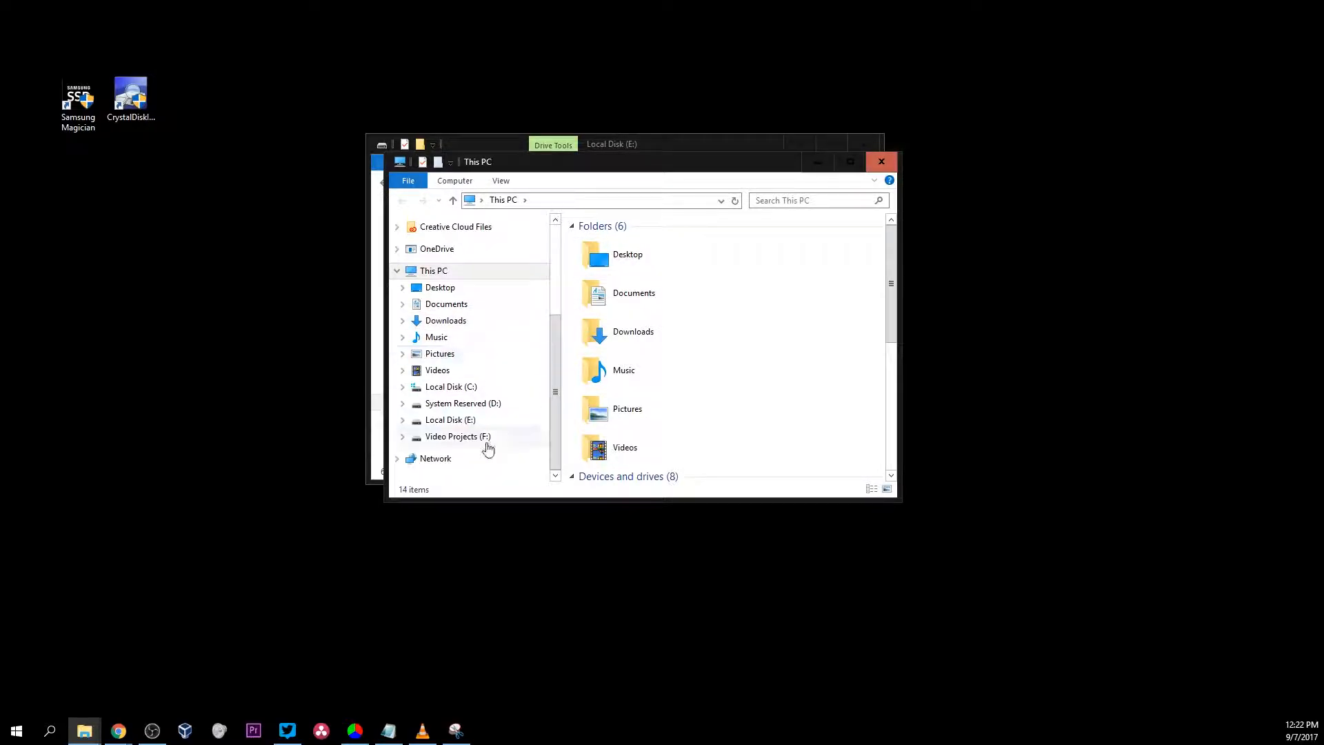
right_click(460, 419)
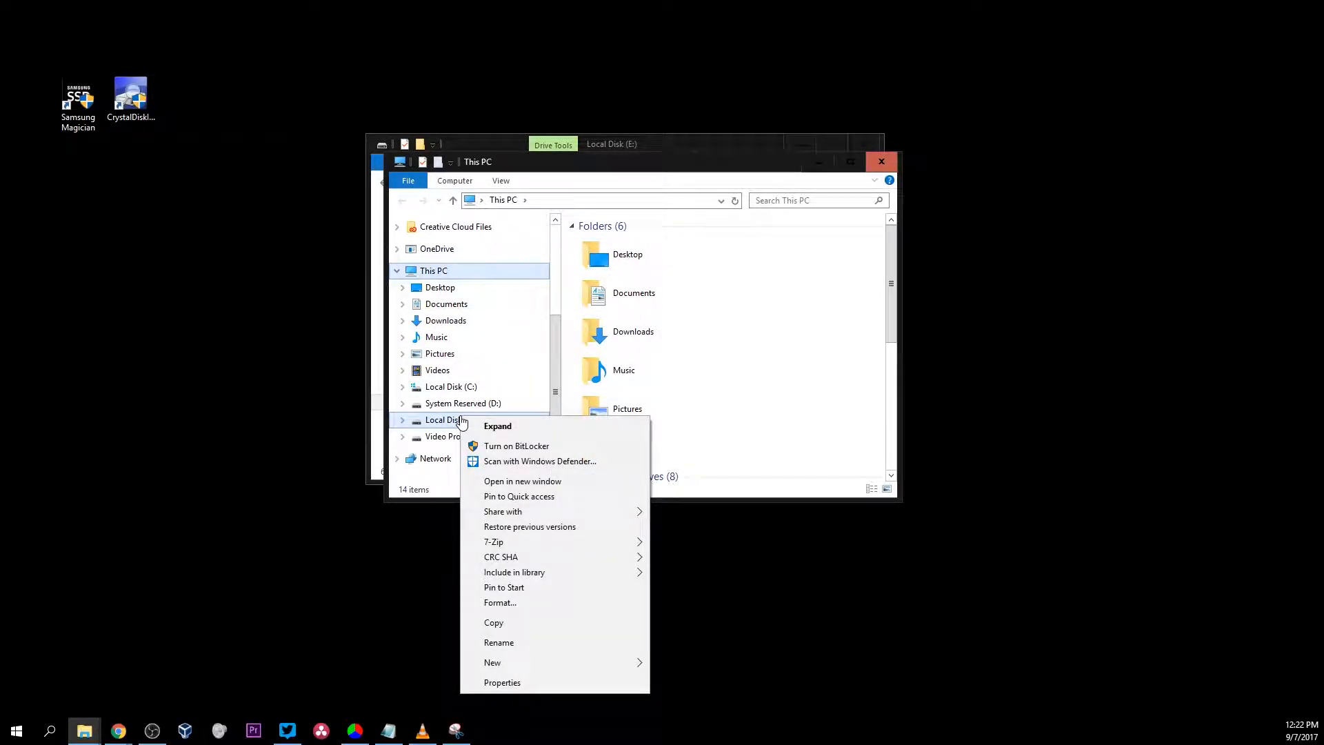
left_click(528, 683)
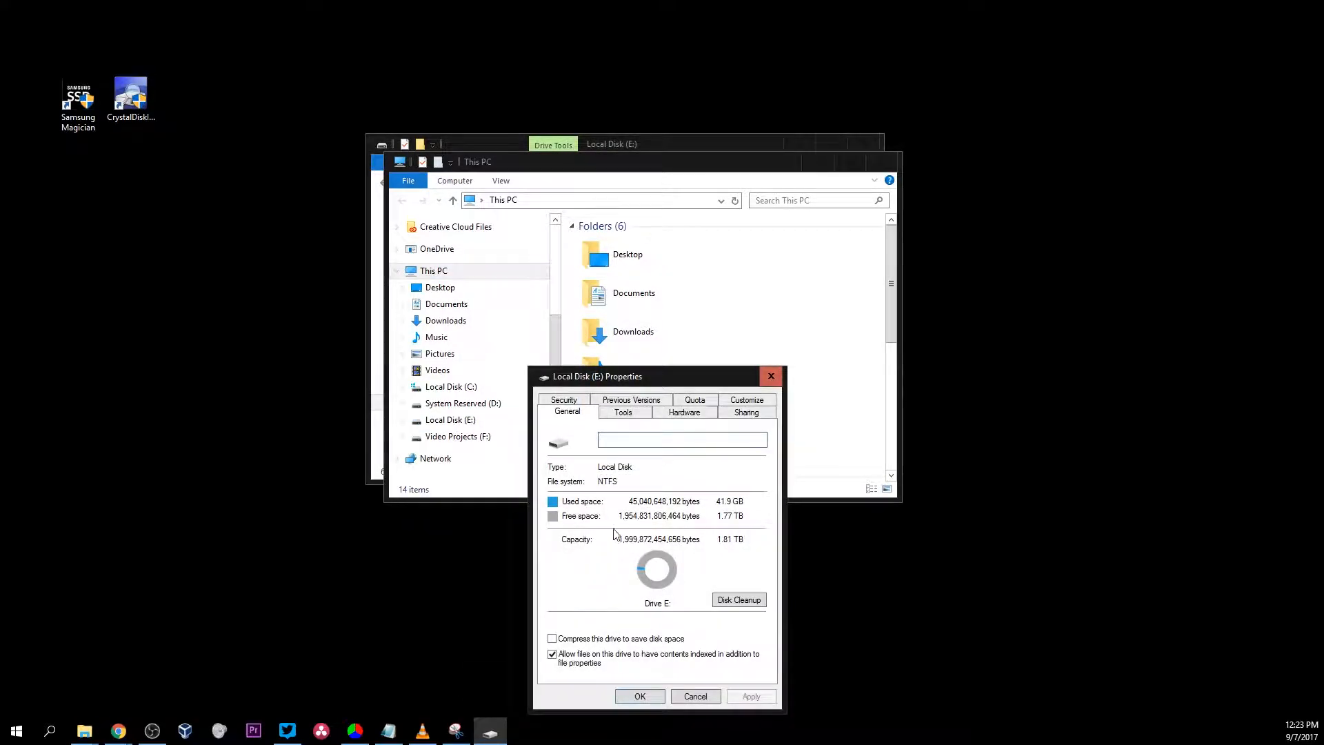
Run the Windows error-checking scan on Local Disk (E:), then close the scan result and the drive's properties.
left_click(635, 421)
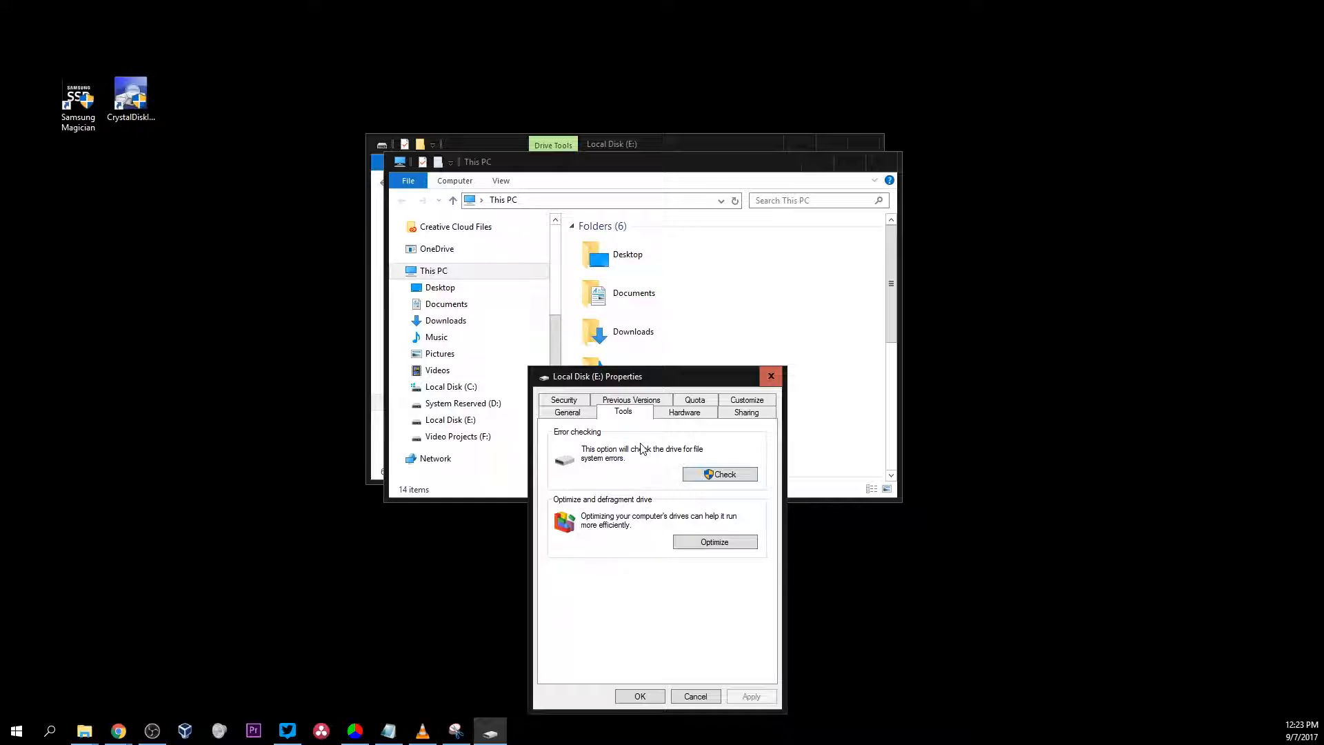
left_click(728, 481)
left_click(680, 364)
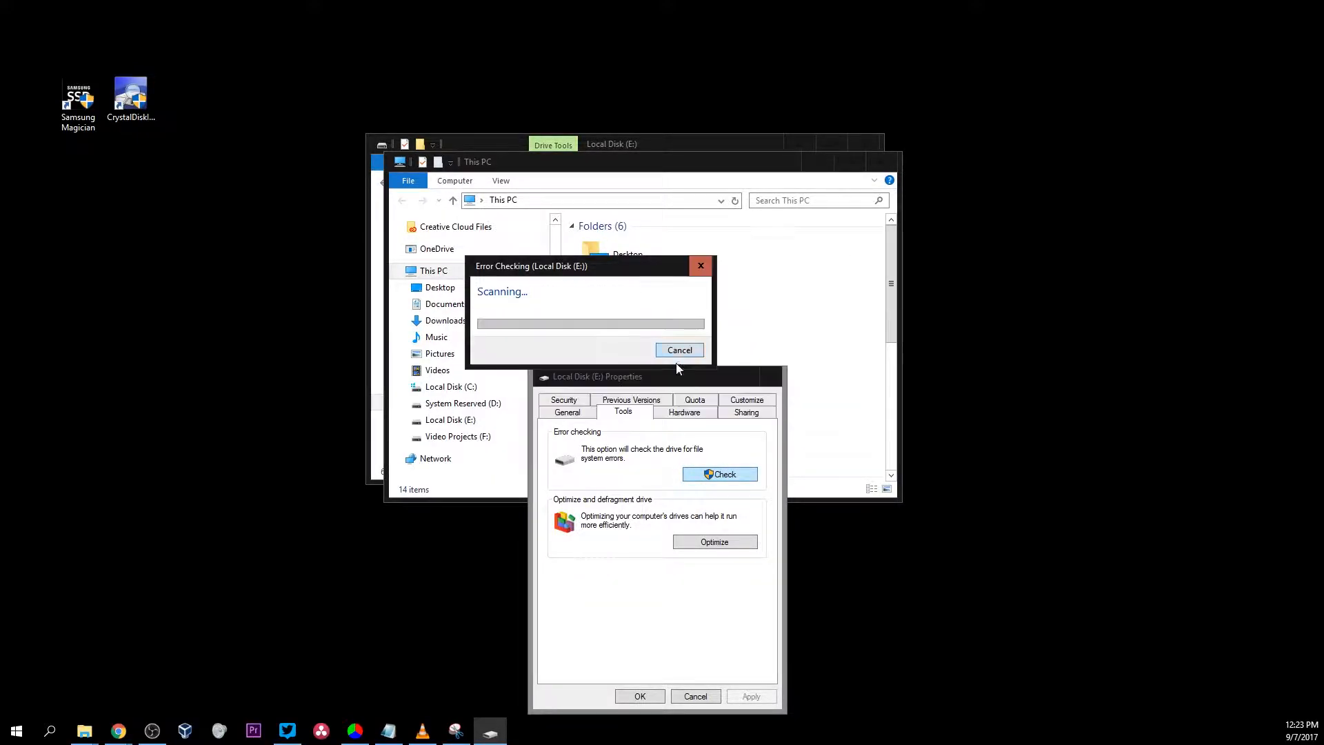
left_click_drag(577, 268, 862, 387)
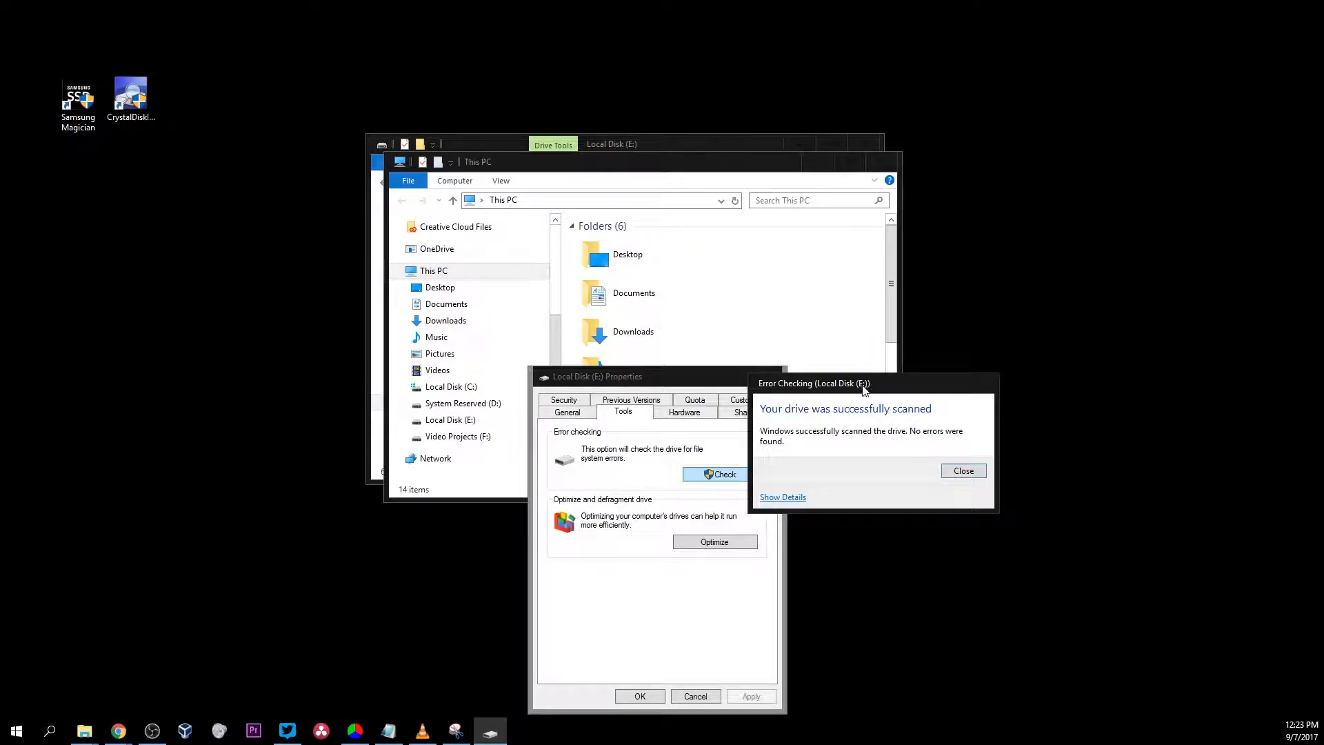
left_click_drag(863, 390, 911, 336)
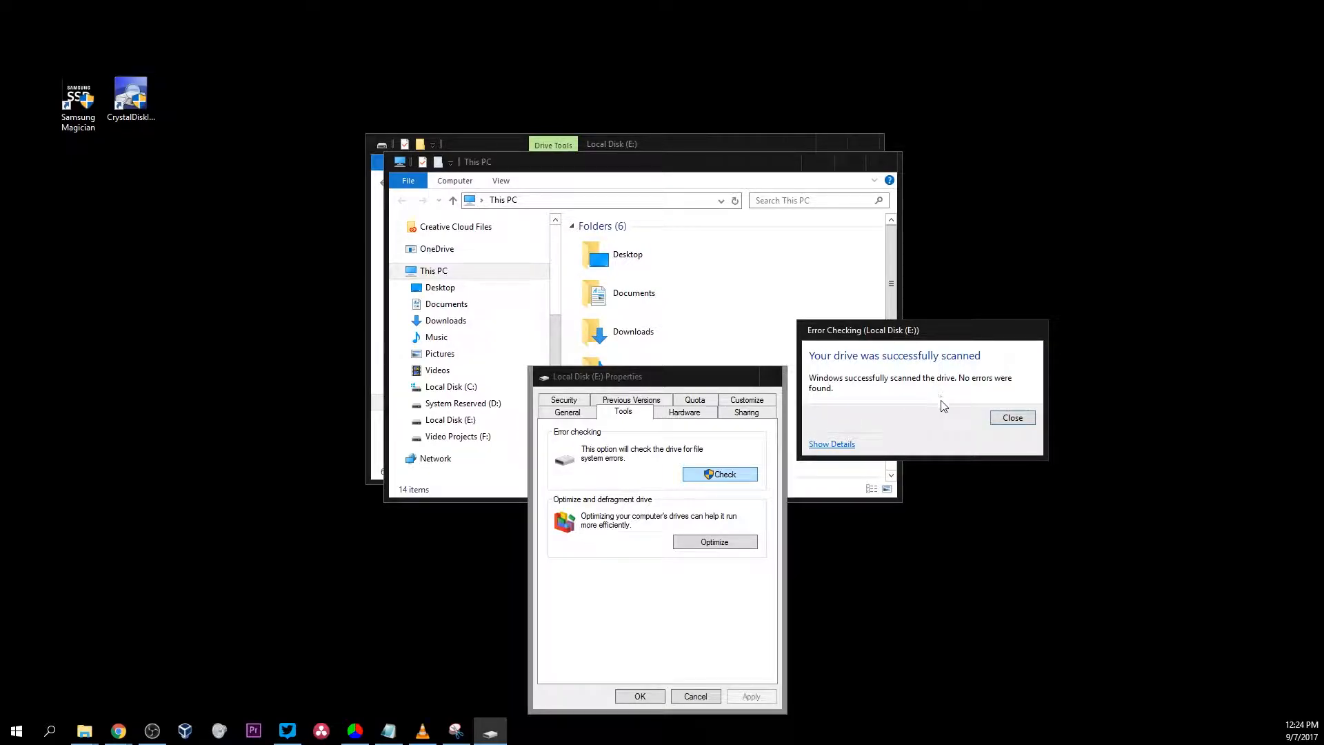
left_click(1027, 426)
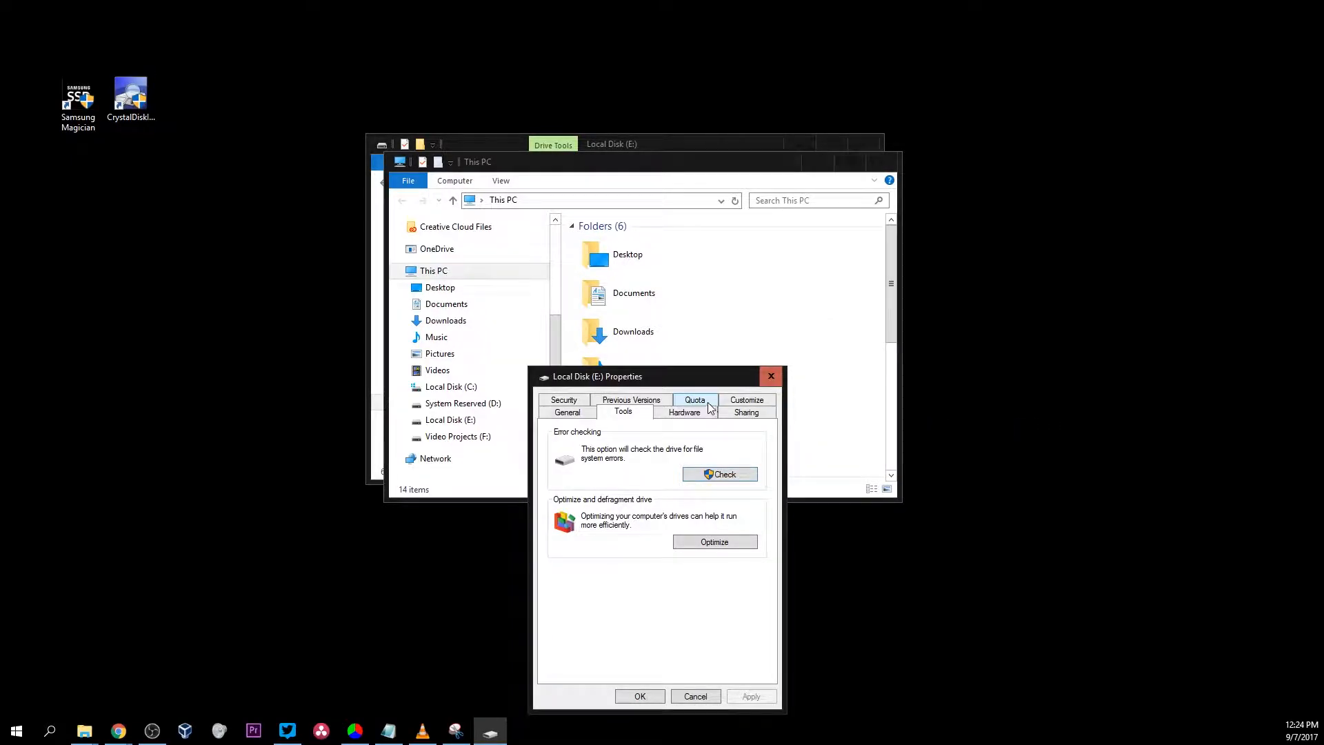
left_click_drag(669, 377, 722, 307)
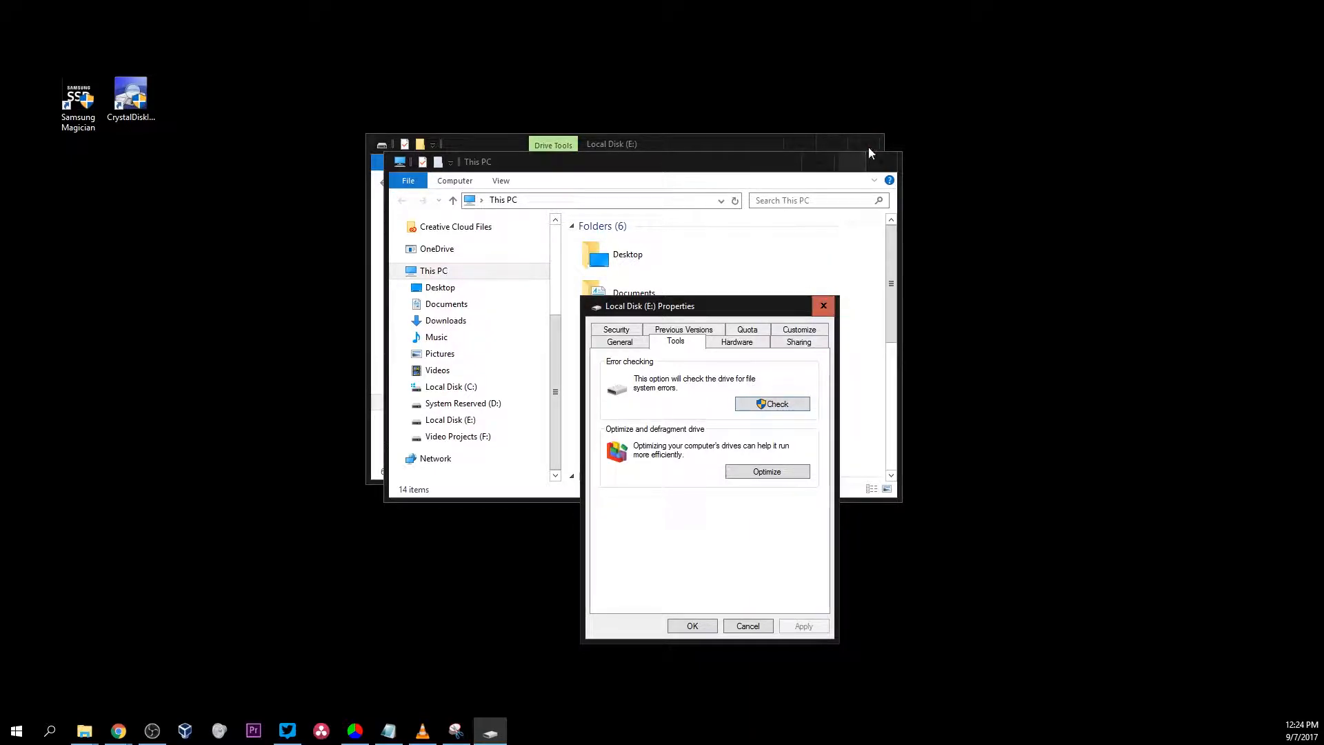
left_click(824, 305)
left_click_drag(742, 169, 890, 215)
Search Windows for cmd and run Command Prompt as administrator.
left_click(50, 731)
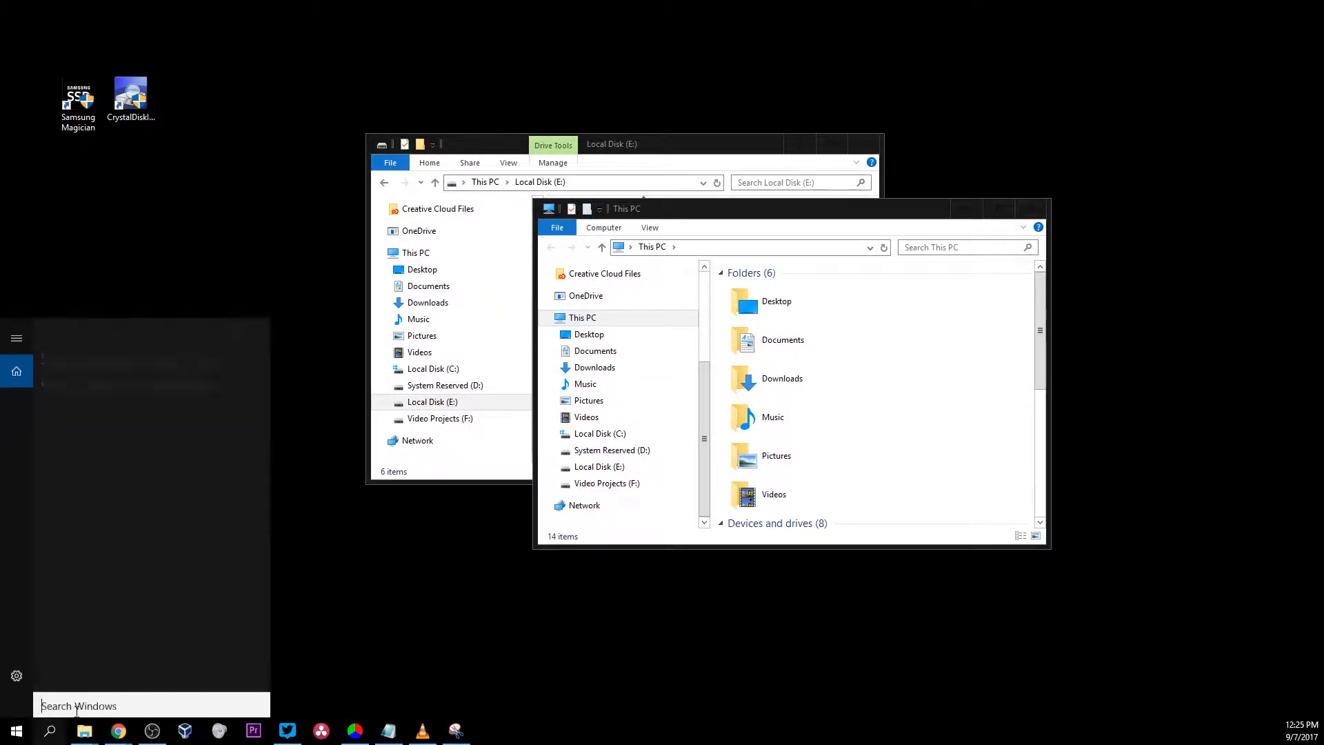
type("cmd")
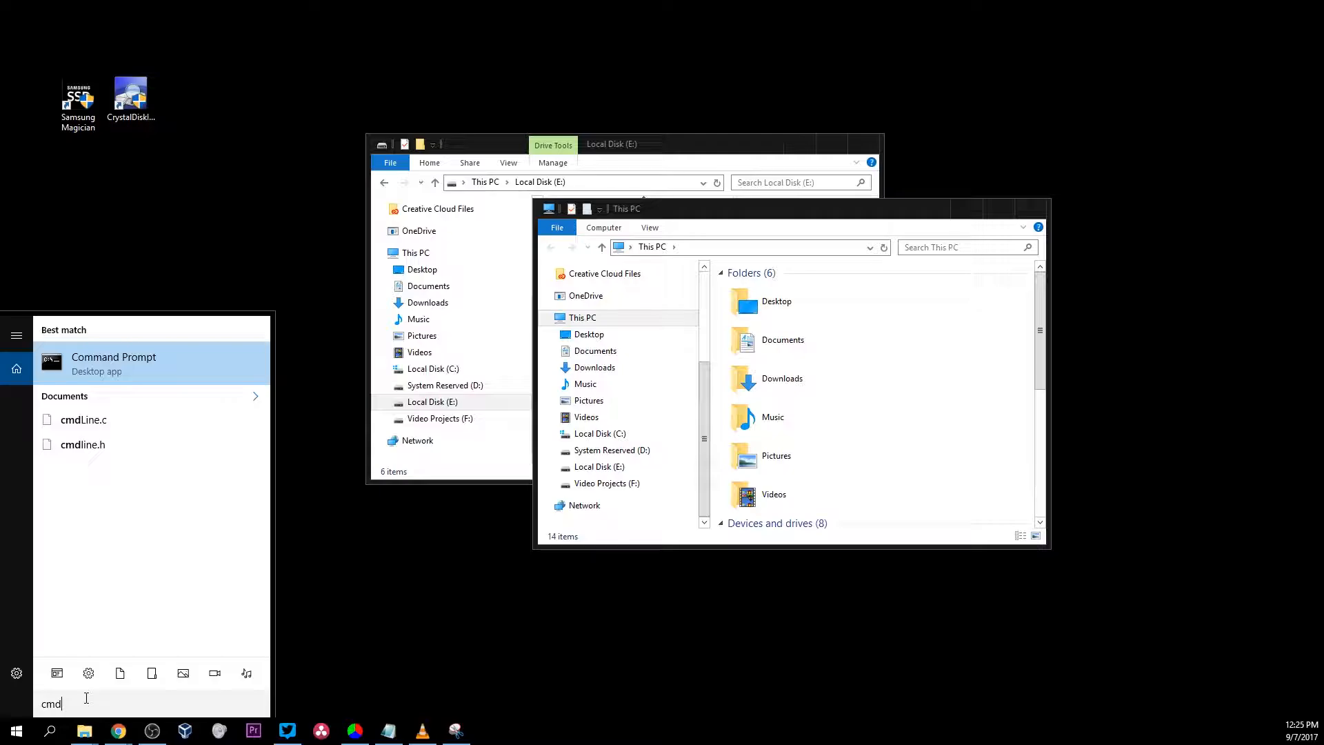
right_click(118, 366)
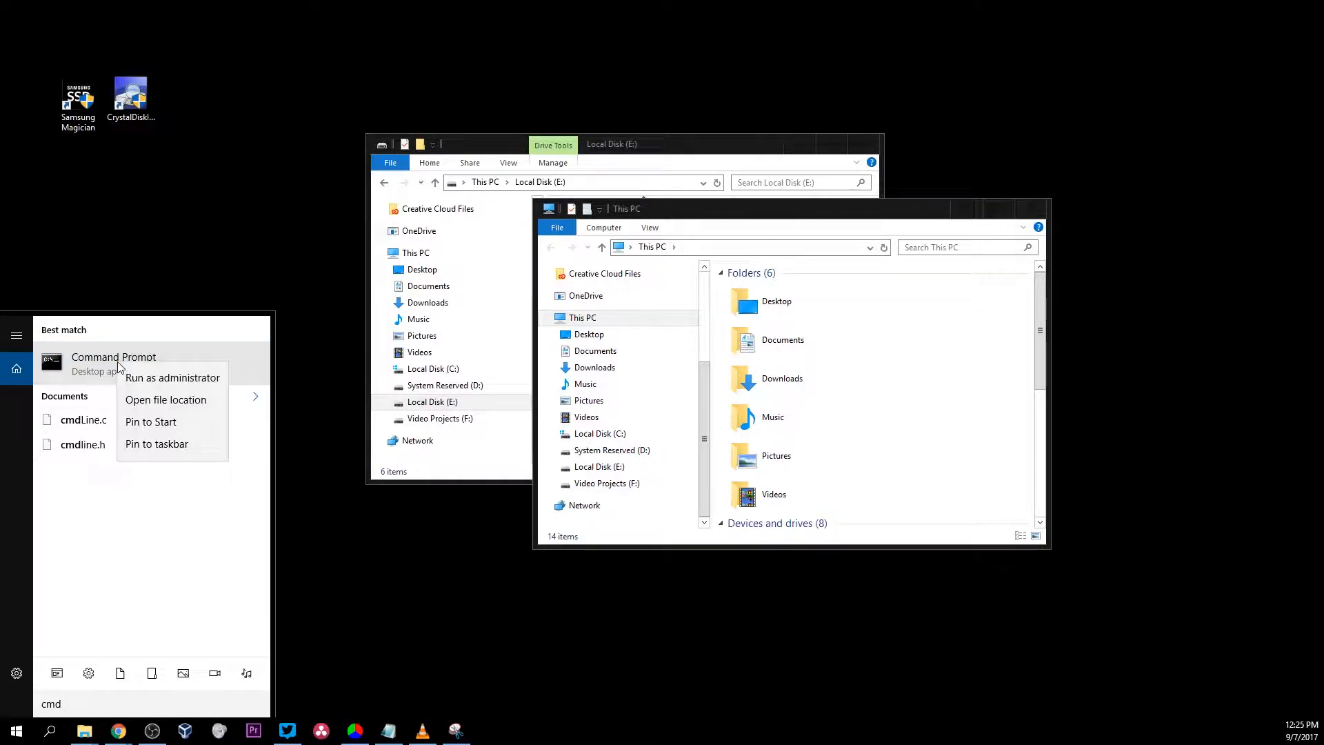
left_click(146, 379)
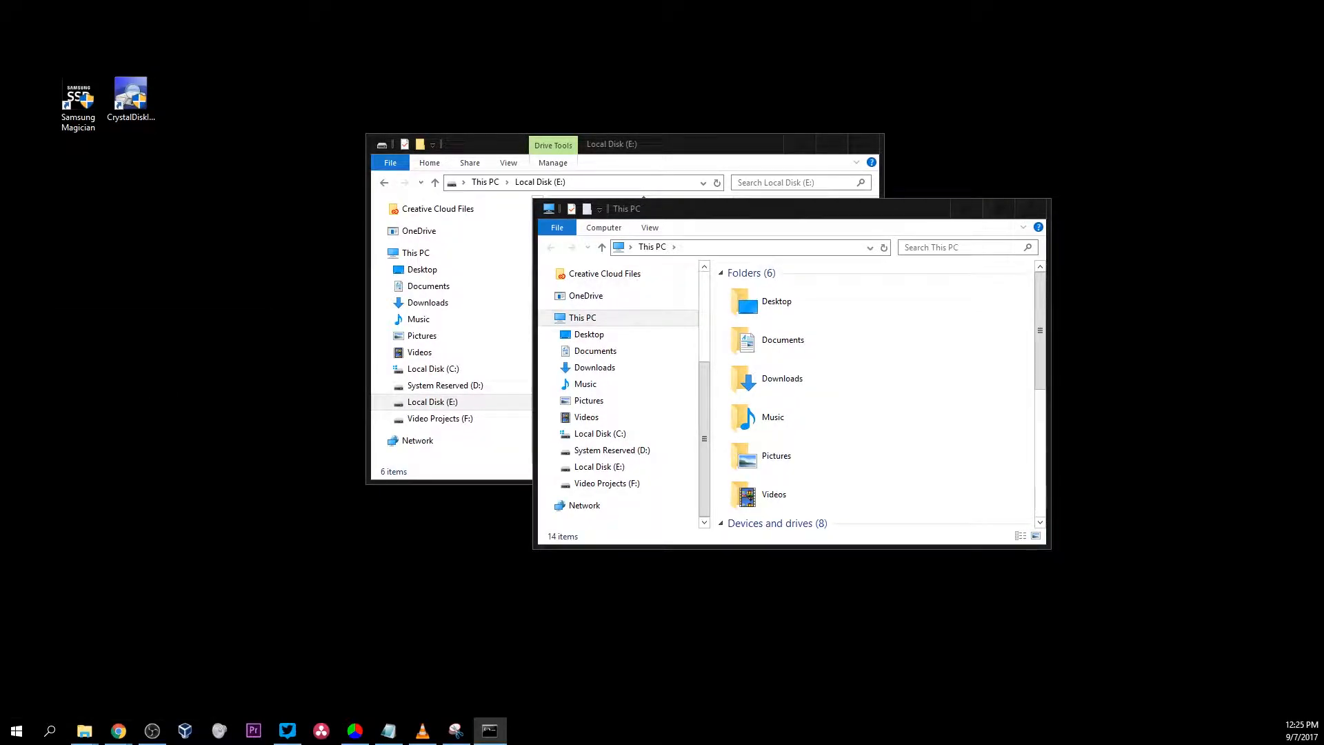
left_click_drag(0, 624, 418, 304)
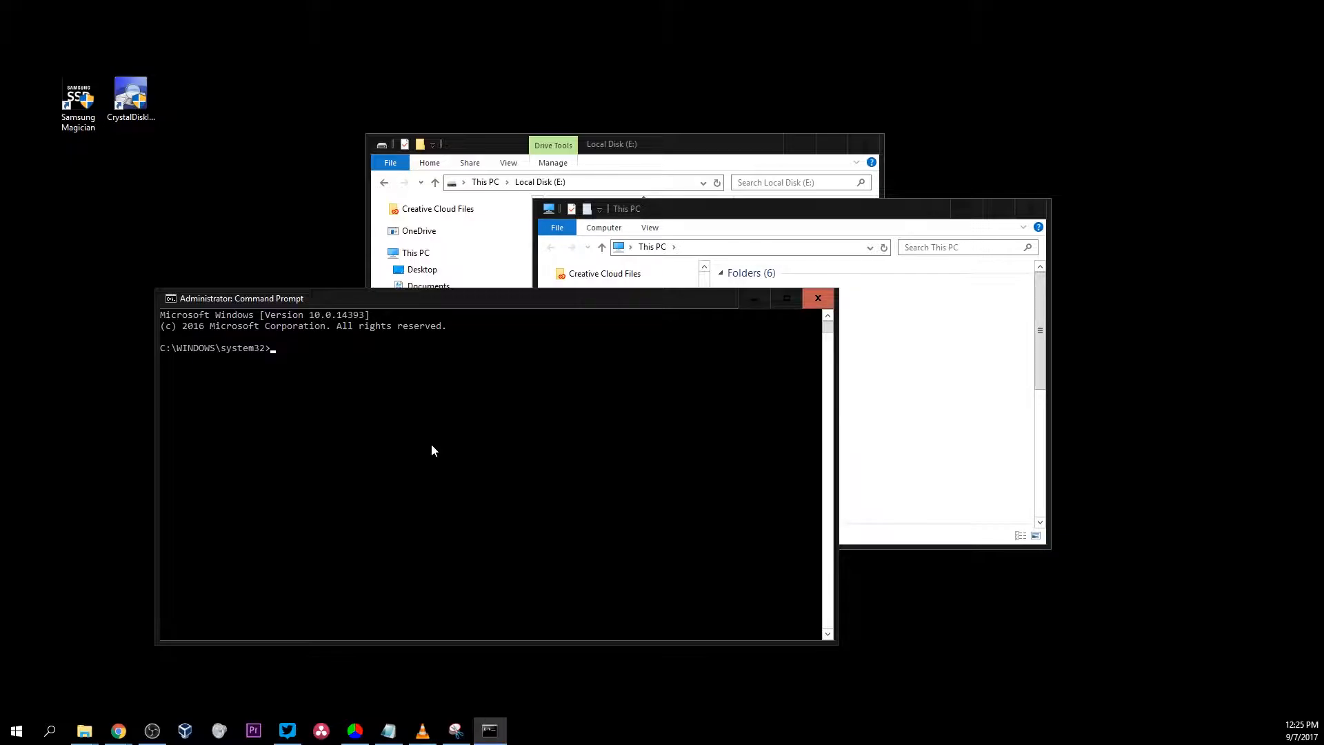
Run chkdsk E: /f, review its report, and close Command Prompt.
type("chkdsk")
type("E: /f")
key("Return")
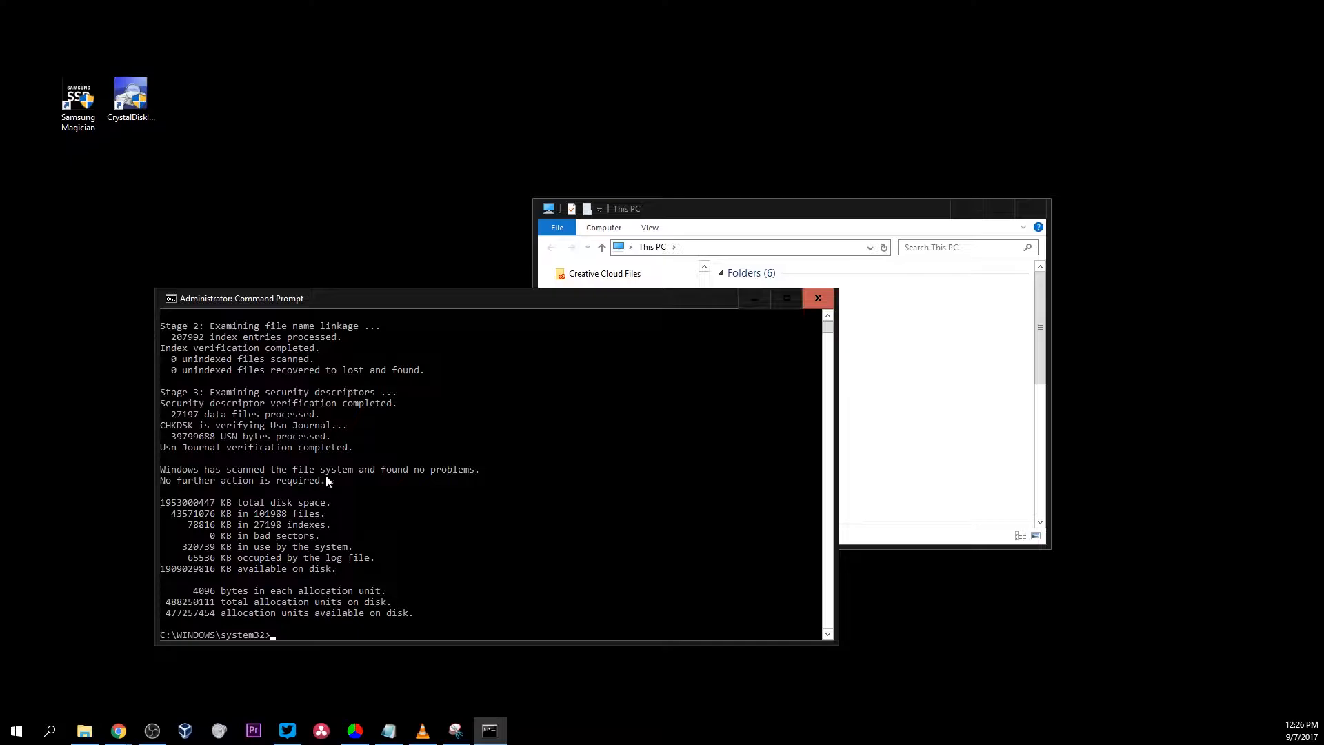
scroll(451, 521, "down", 2)
scroll(464, 539, "up", 1)
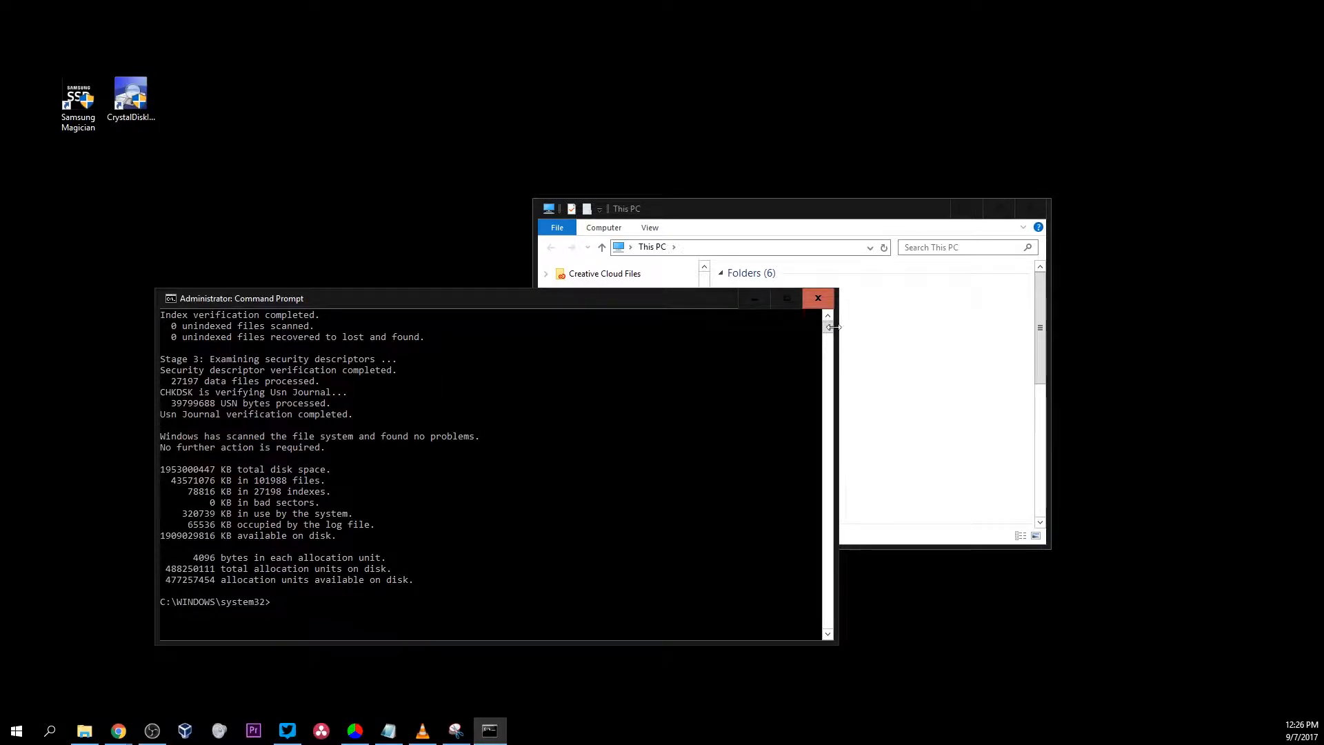
left_click(823, 304)
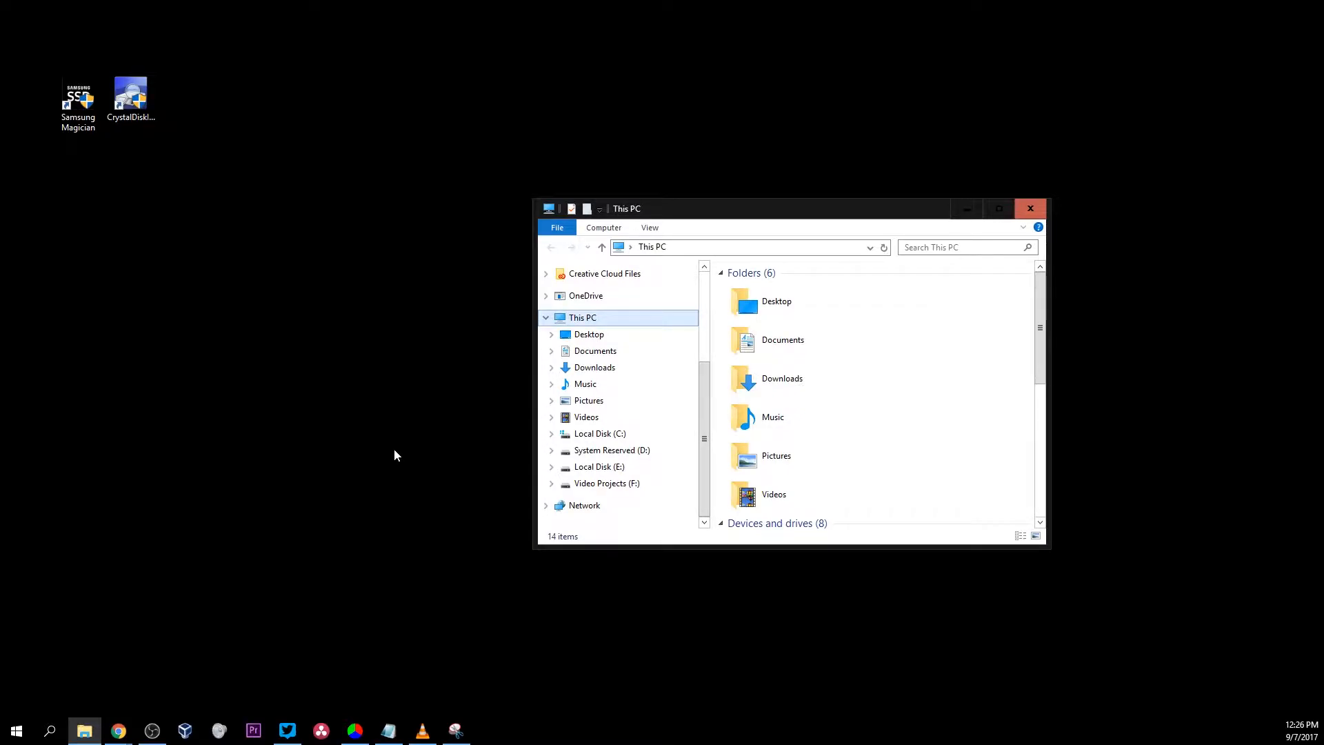
Launch CrystalDiskInfo from the desktop and bring its window in front of the Crystal Dew World download page.
left_click(406, 349)
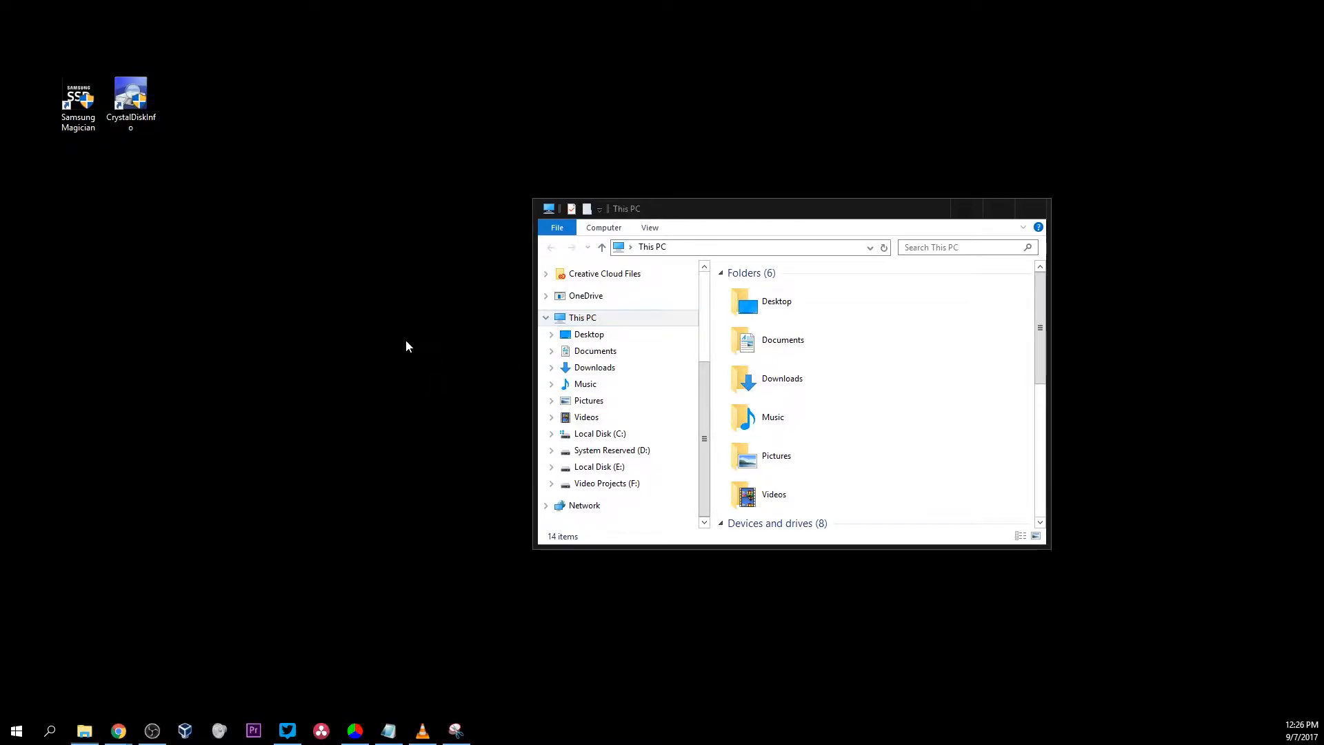
double_click(138, 104)
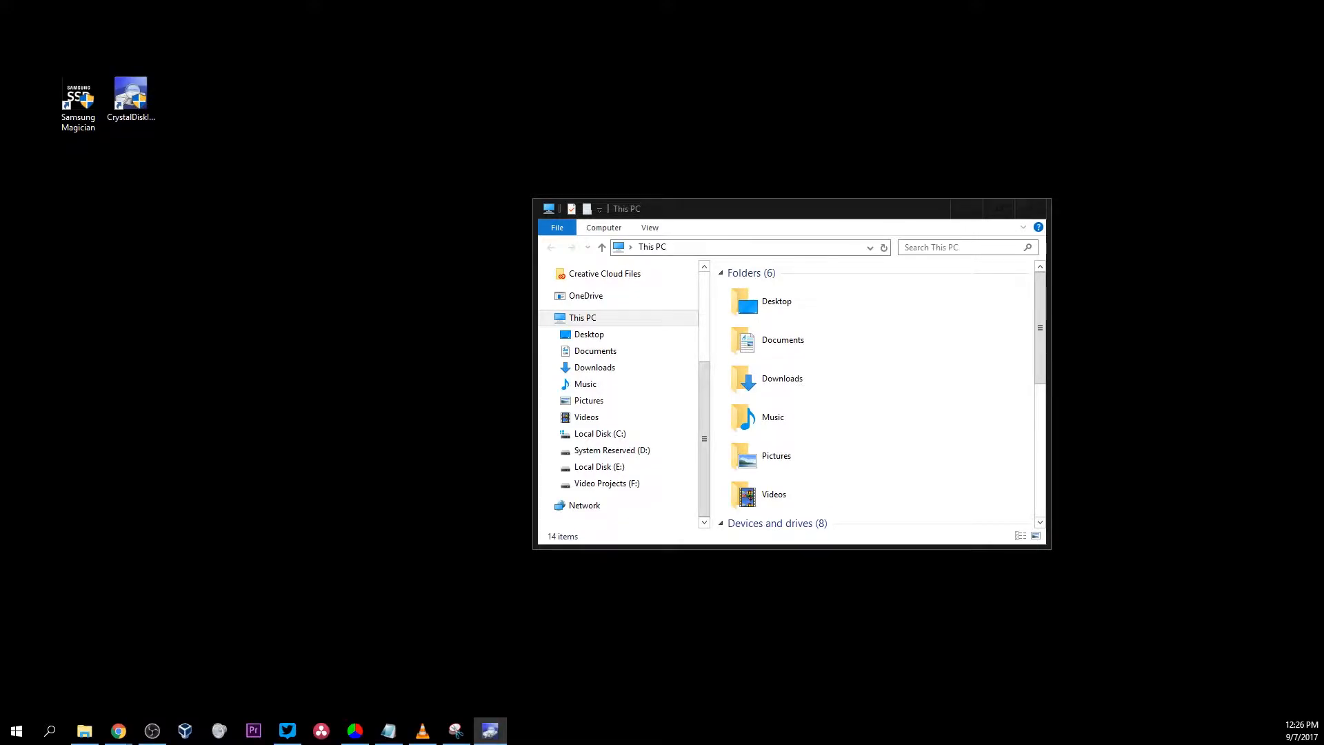
left_click_drag(459, 298, 272, 200)
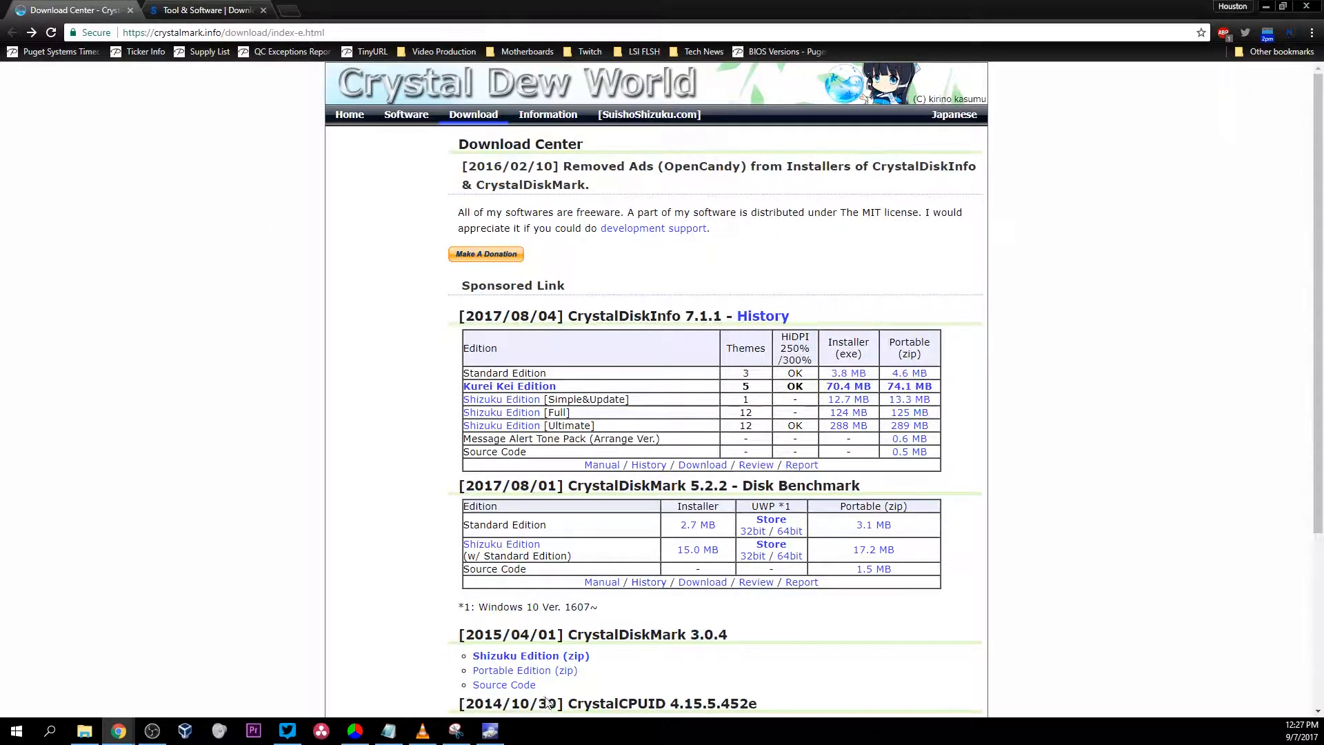
left_click(503, 735)
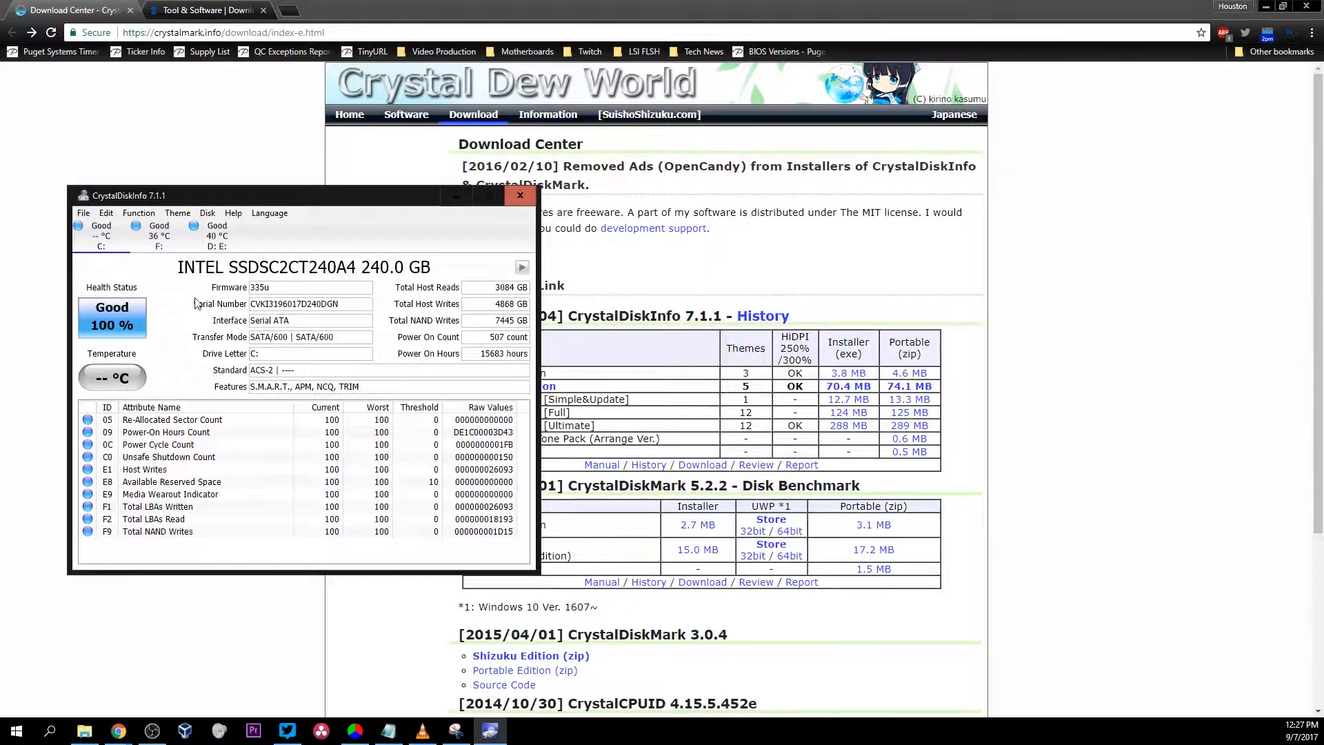
Examine the health status and S.M.A.R.T. attributes of the drive holding D: and E:, then close CrystalDiskInfo.
mouse_move(93, 243)
left_click(207, 240)
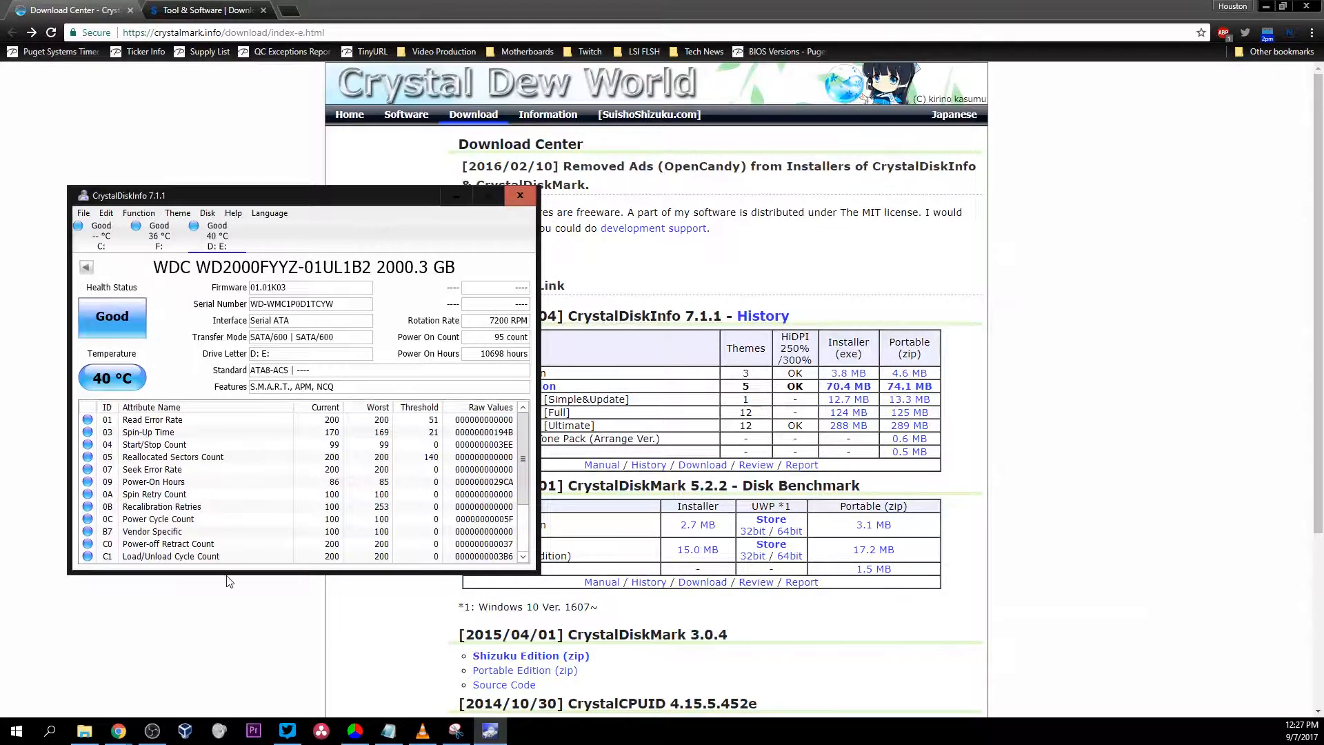
scroll(215, 449, "down", 1)
scroll(217, 483, "down", 1)
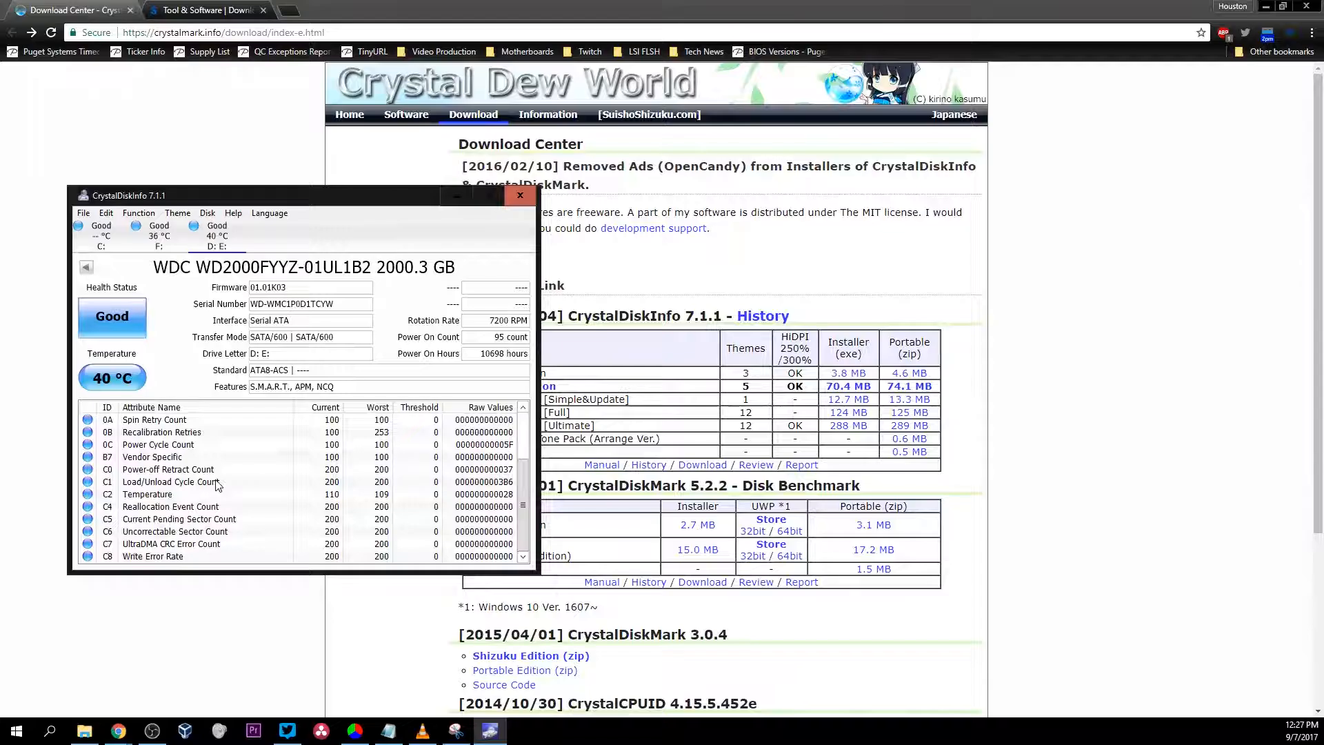
scroll(256, 504, "up", 2)
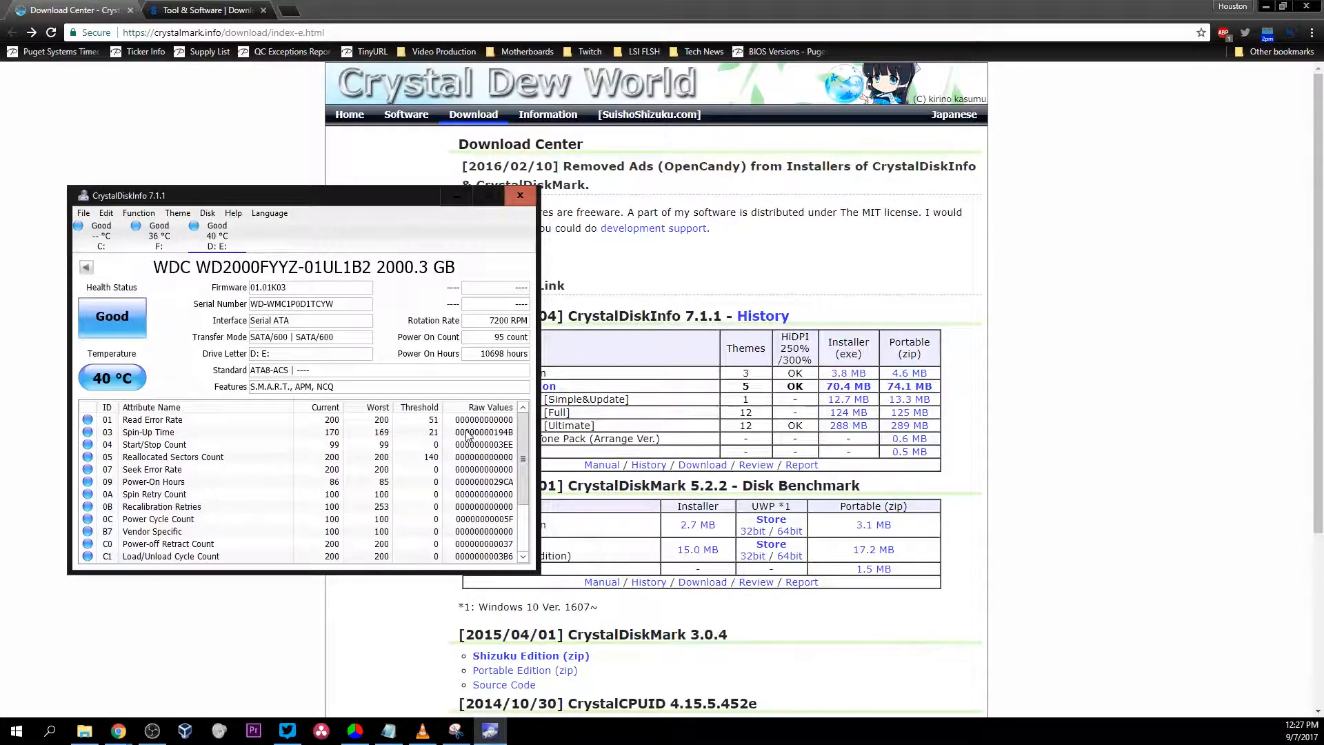
left_click_drag(527, 442, 504, 501)
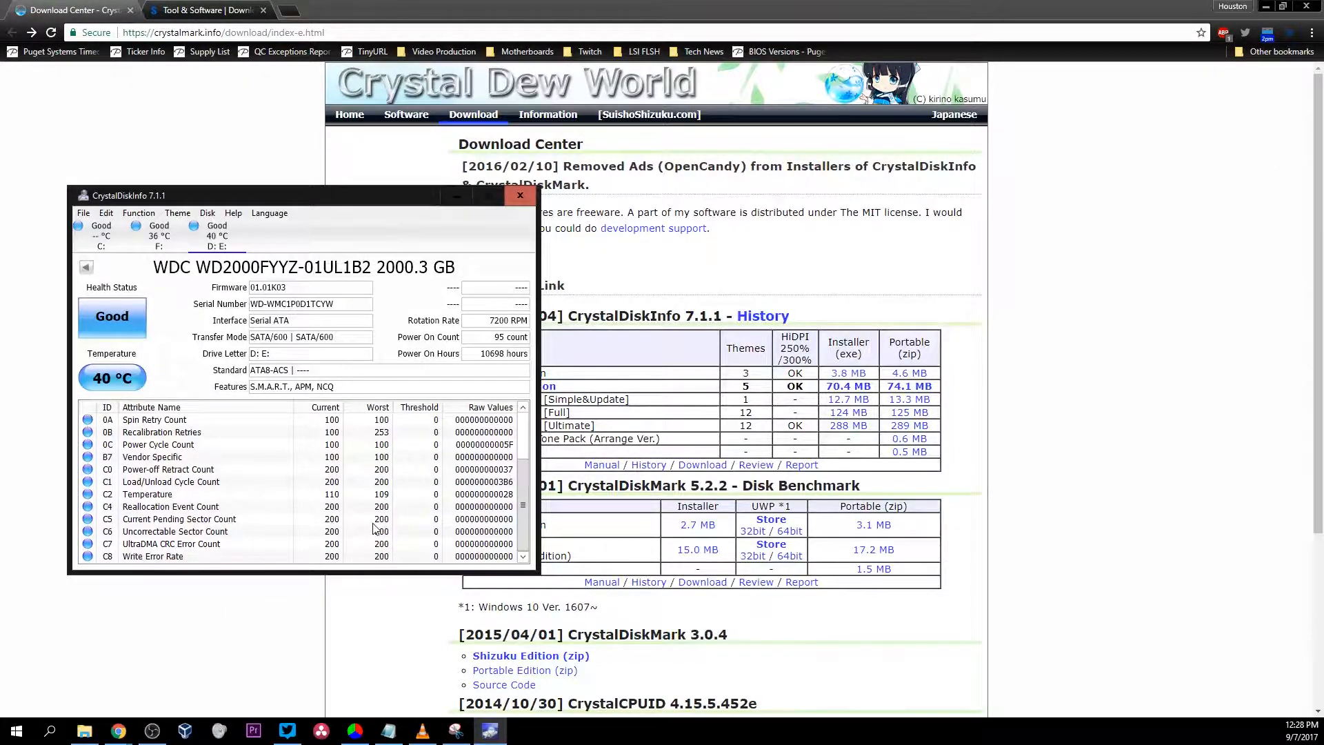
scroll(385, 538, "up", 2)
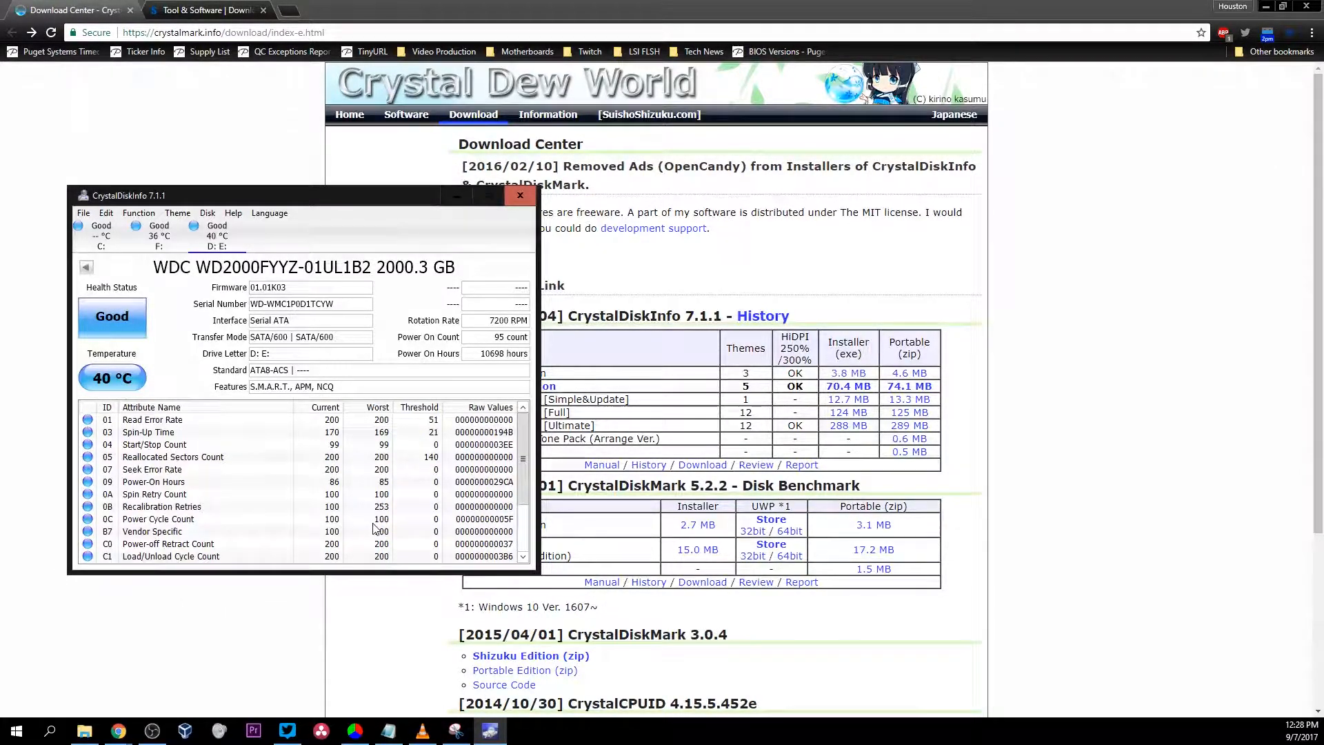
left_click(520, 196)
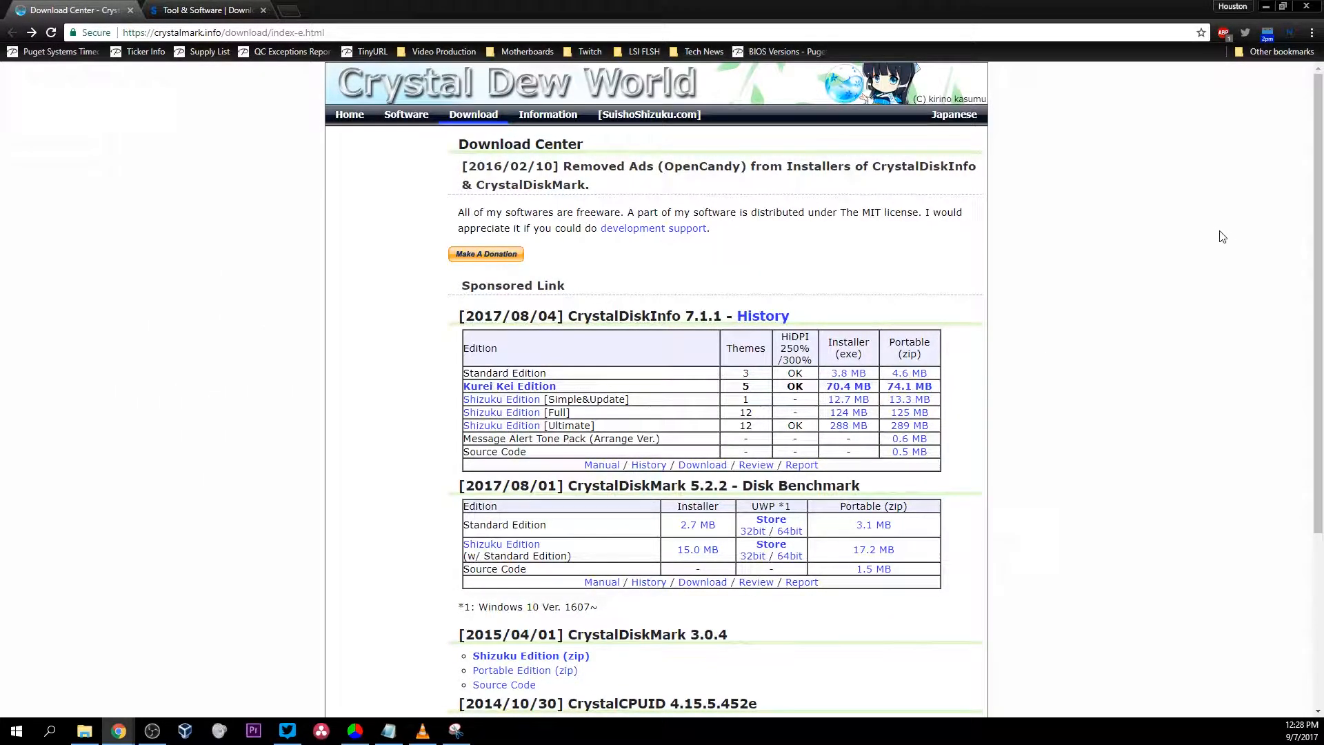
Switch to Chrome to view the Samsung Magician consumer SSD downloads on Samsung's Tools & Software page, then minimize the browser.
left_click(1264, 7)
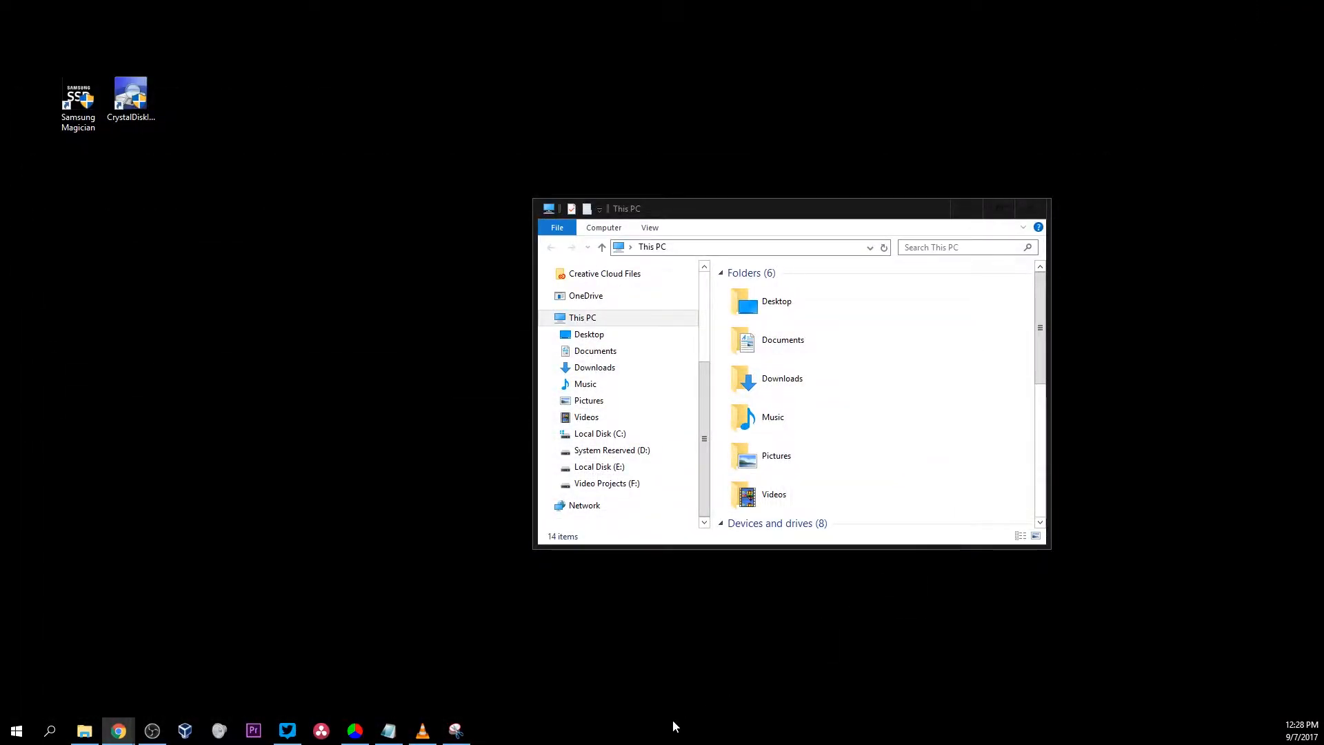
left_click(119, 731)
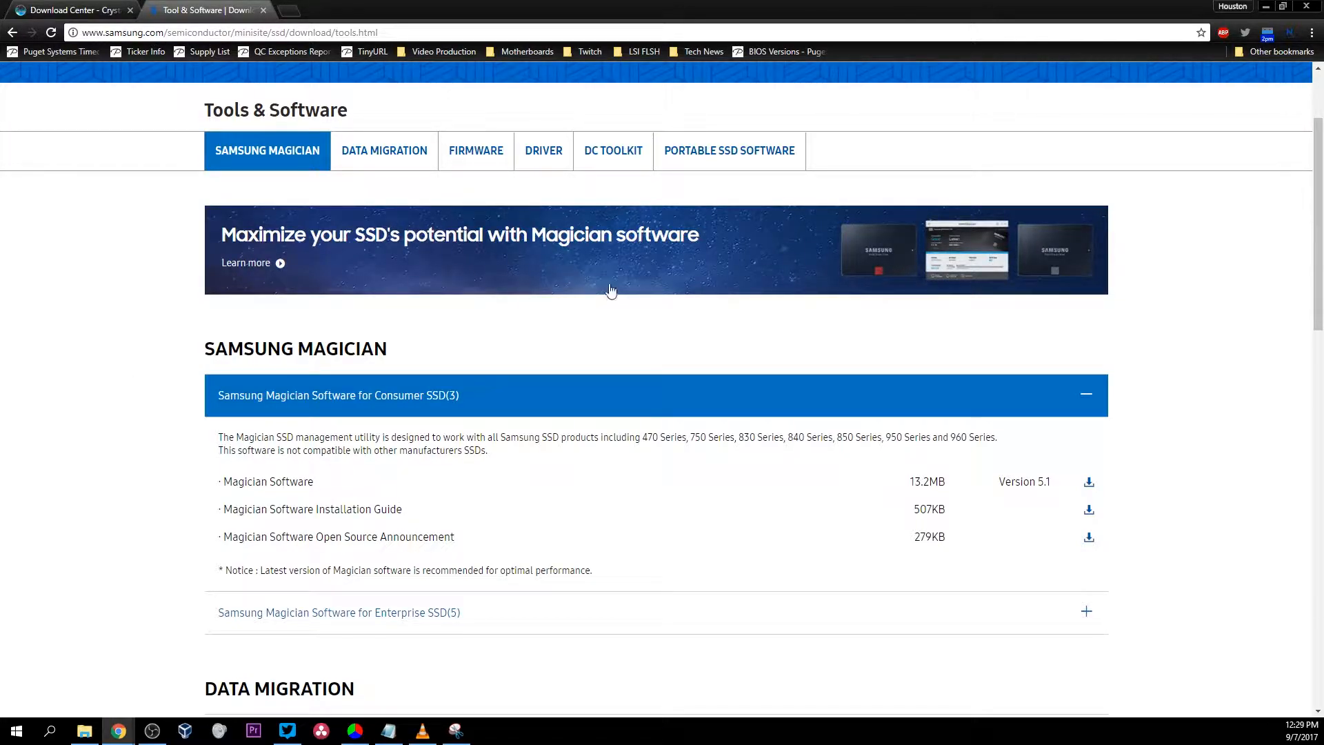
scroll(138, 350, "down", 1)
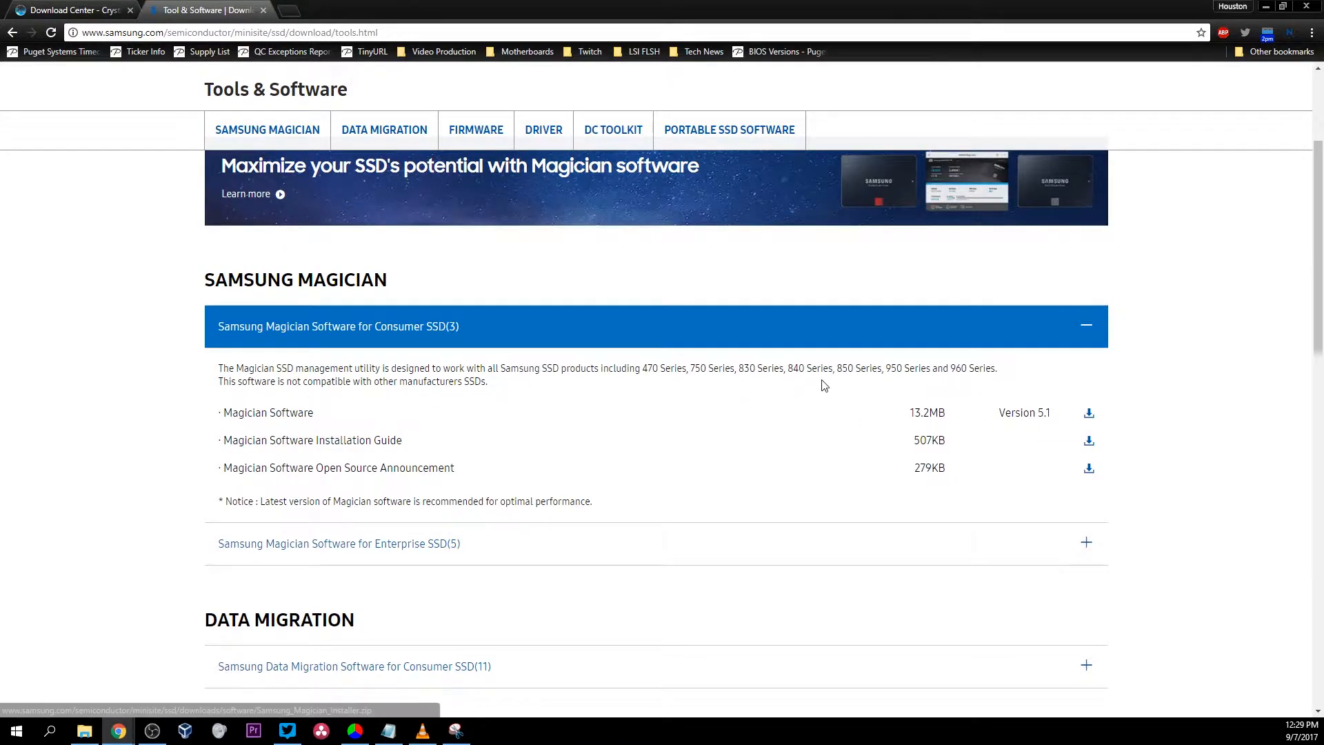
left_click(1266, 10)
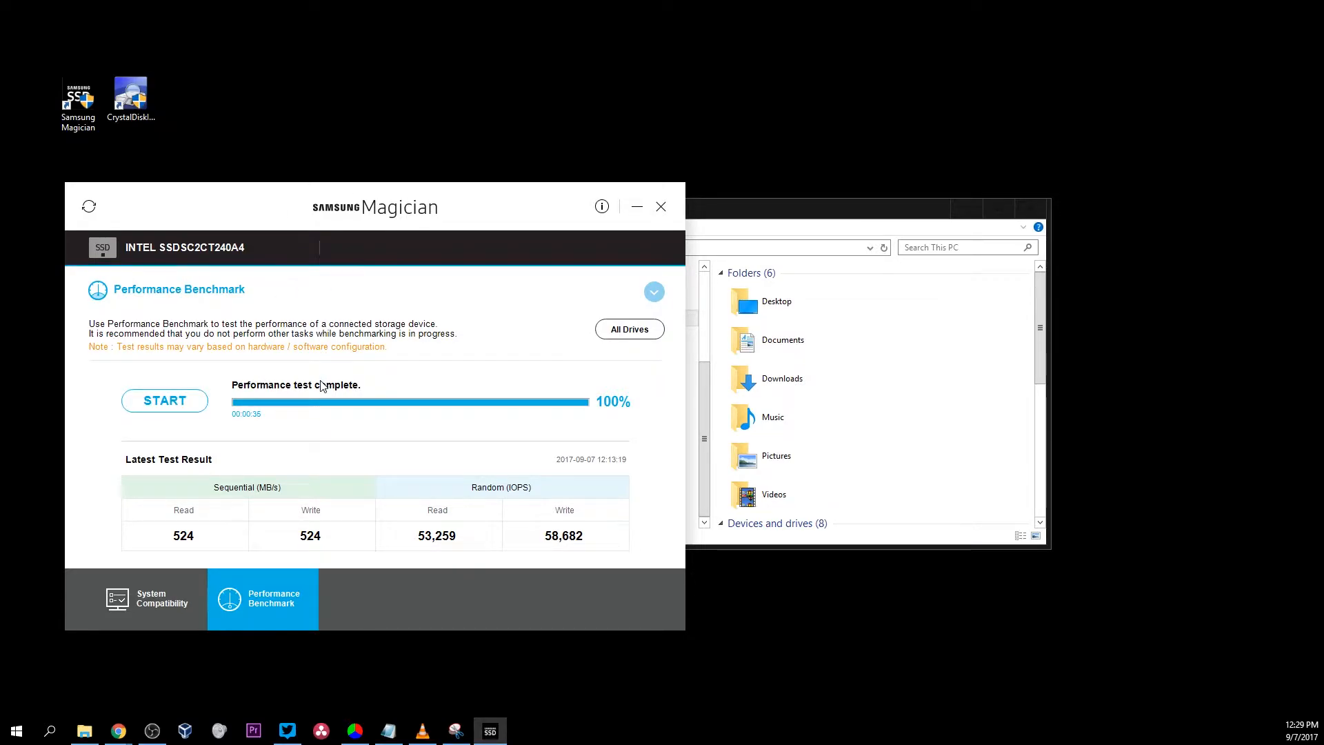
View the System Compatibility check in Samsung Magician and return to the drive overview.
left_click(167, 590)
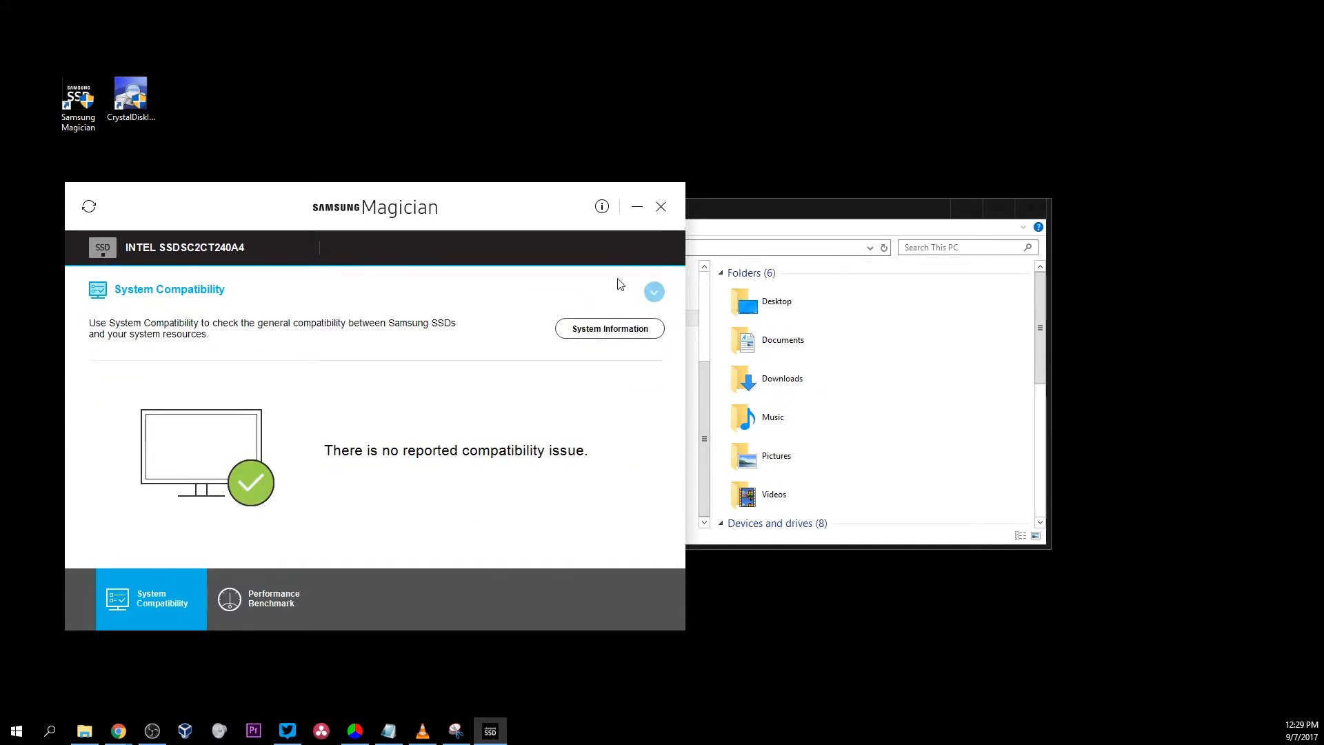
left_click(654, 292)
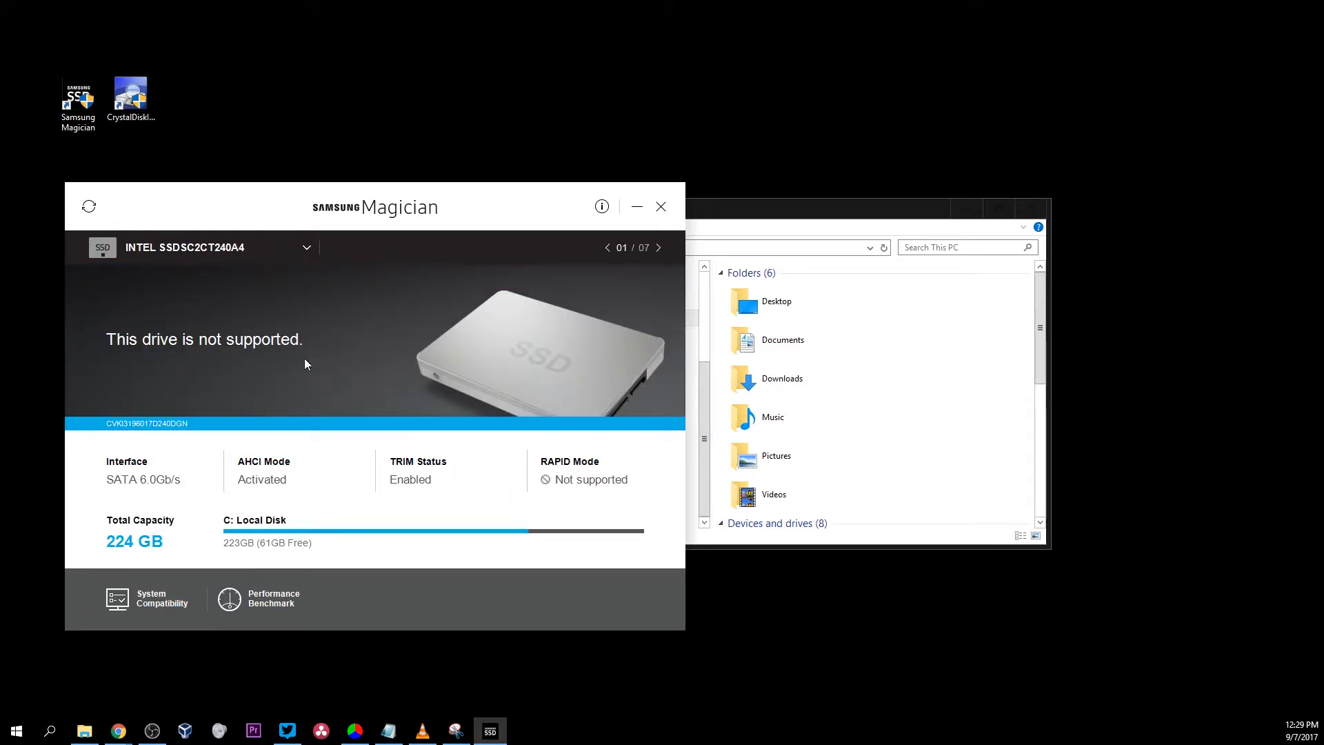